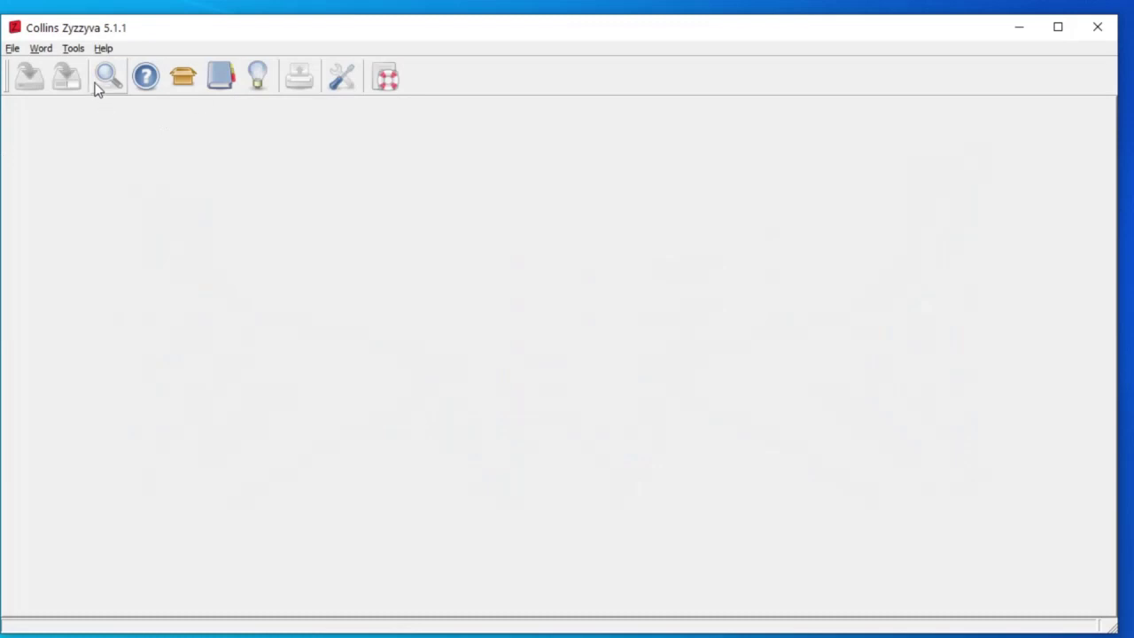
- Start a new word search limited to a length of 7 to 7 letters
click(104, 78)
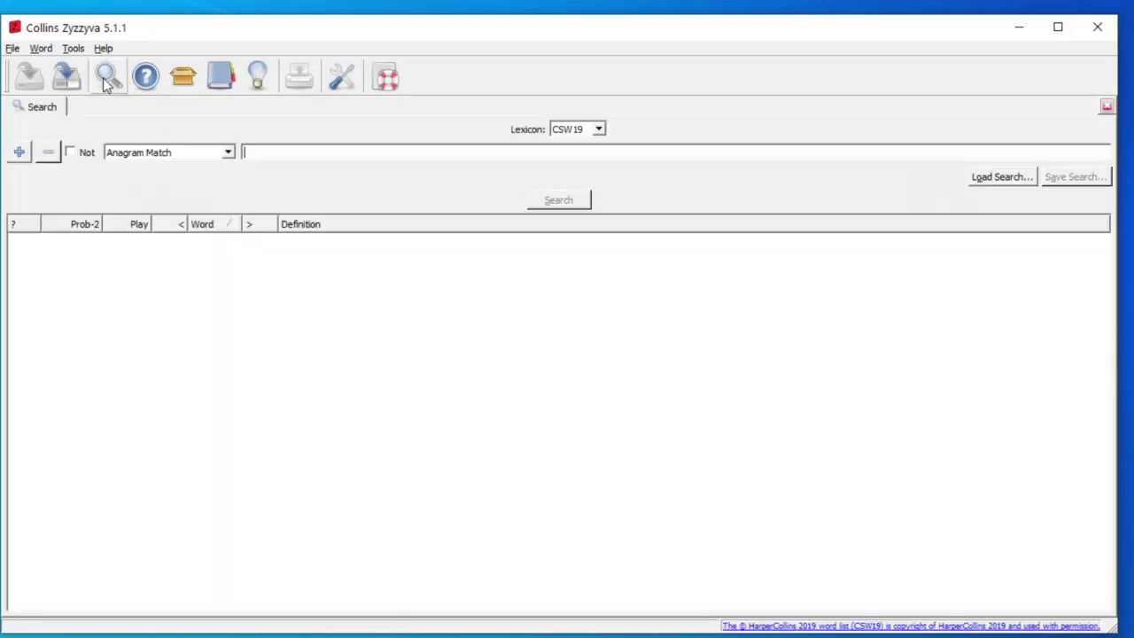
click(187, 153)
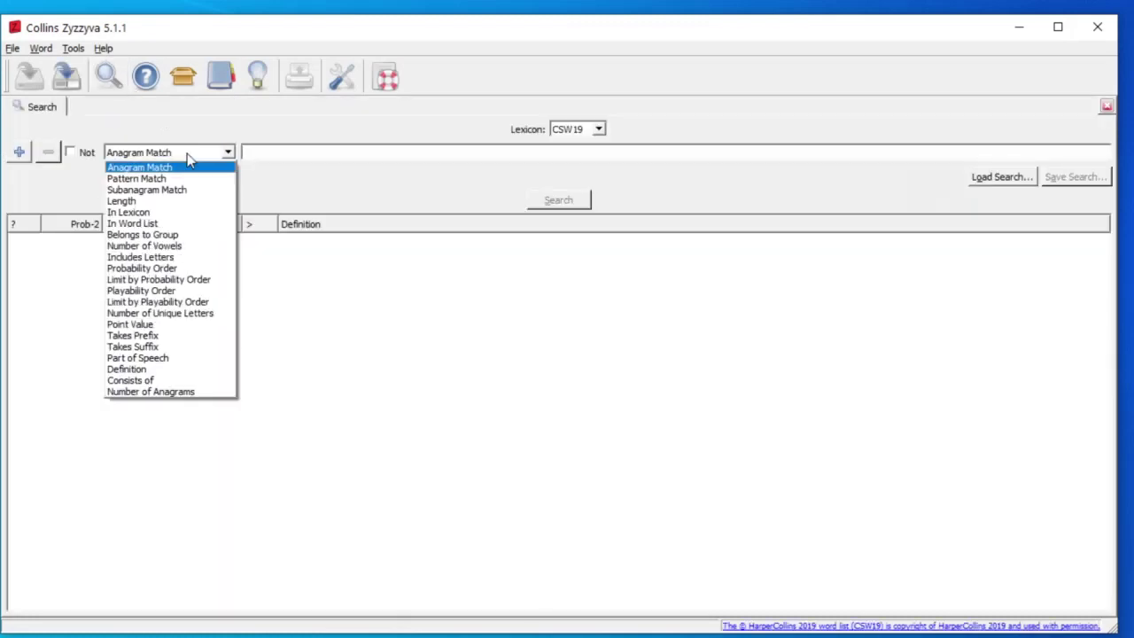
click(154, 205)
key(Tab)
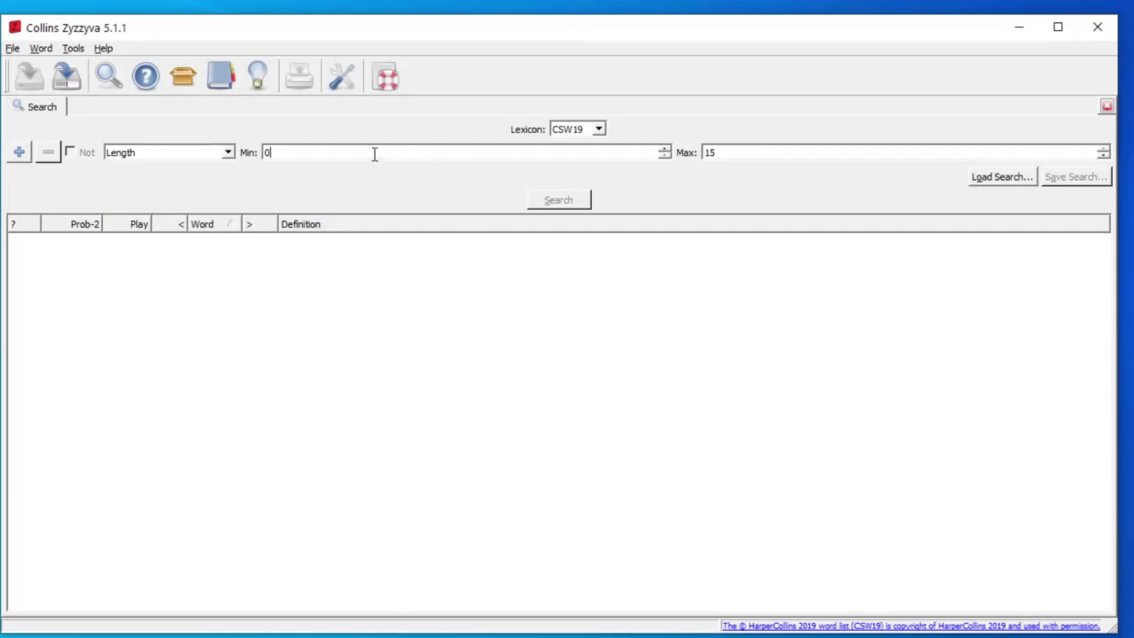
text(7)
key(Tab)
text(7)
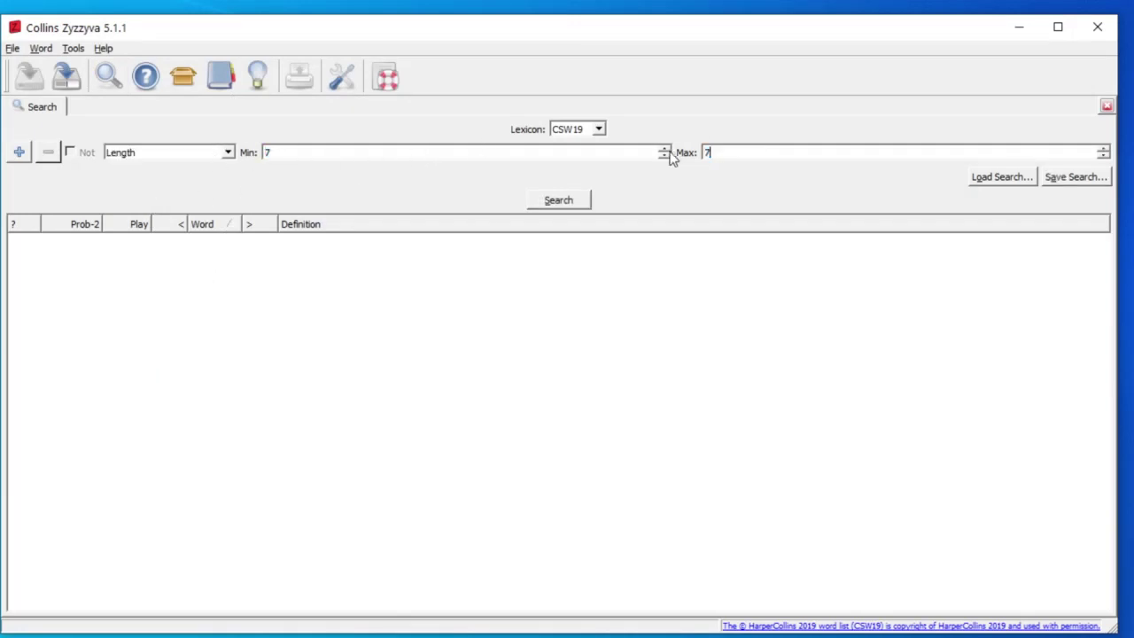
- Add a Probability Order criterion with max 50 and 0 blanks, then run the search
click(19, 152)
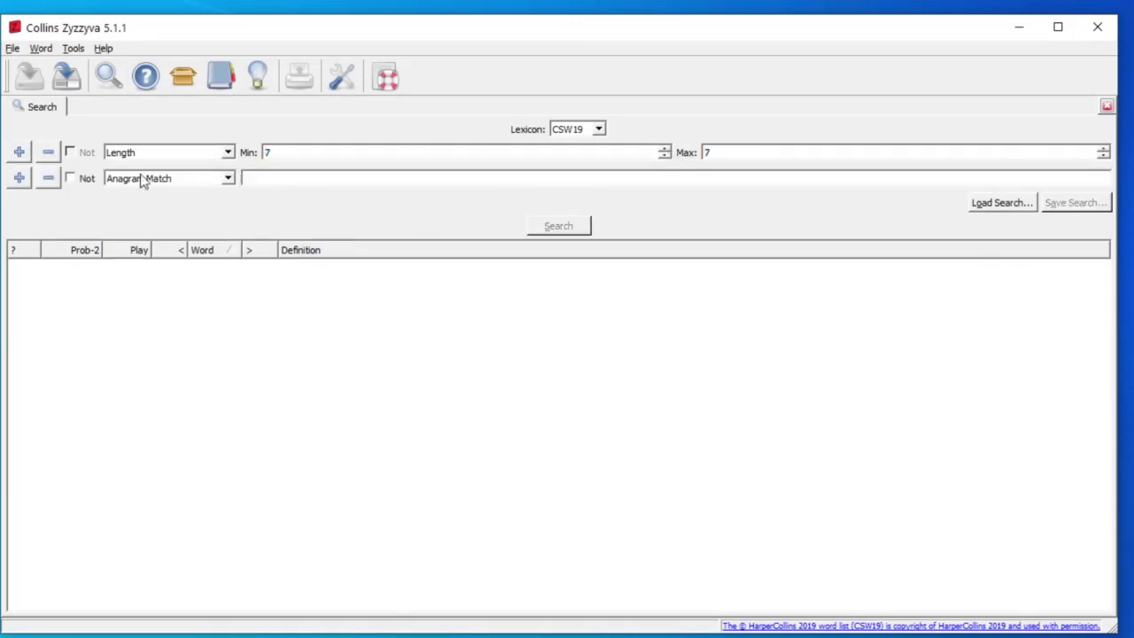
click(178, 178)
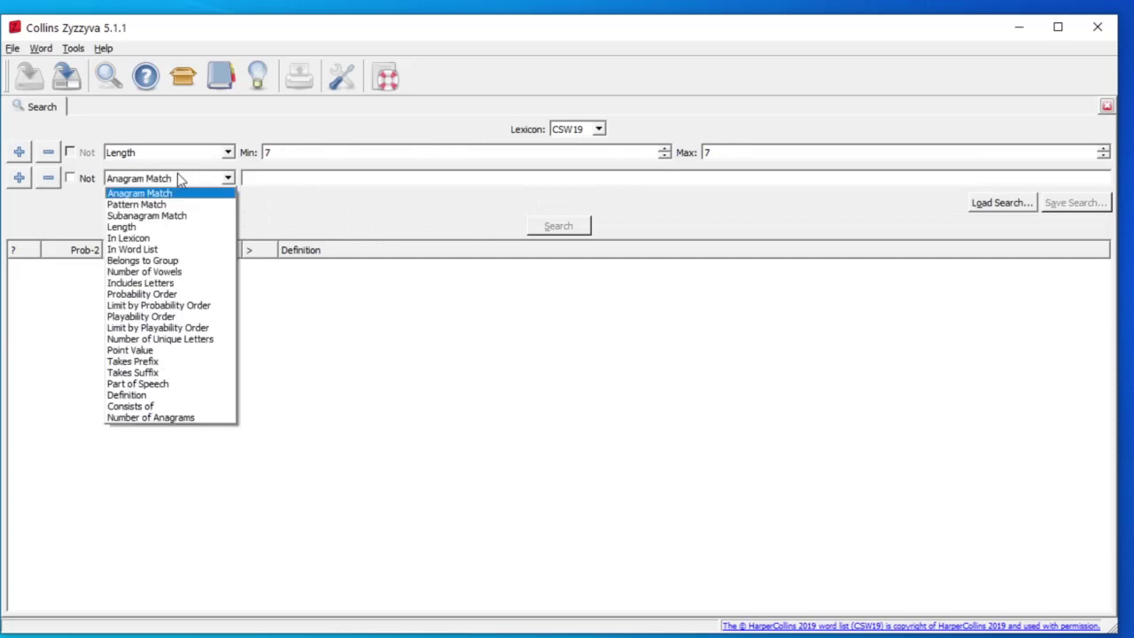
click(169, 293)
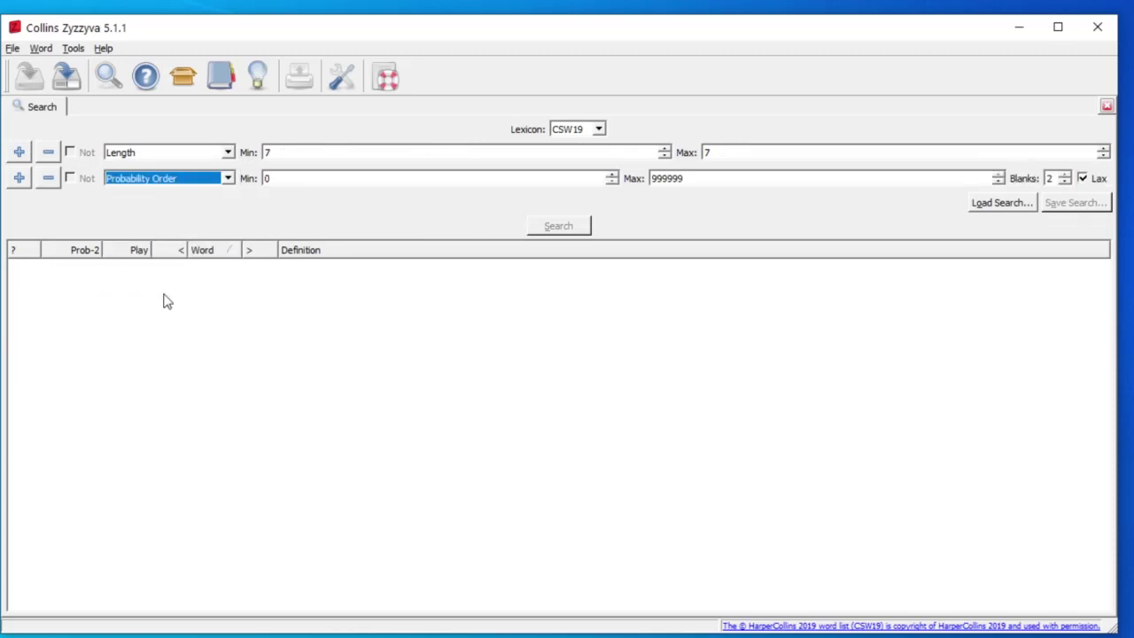
double_click(654, 179)
text(50)
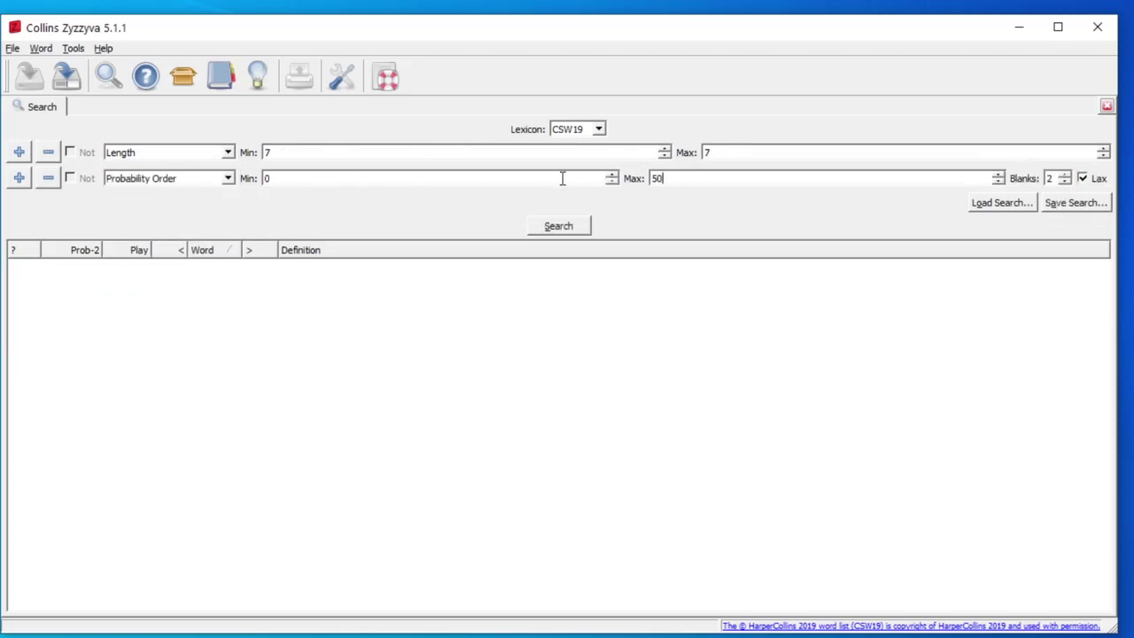
click(1064, 181)
click(1065, 182)
click(558, 227)
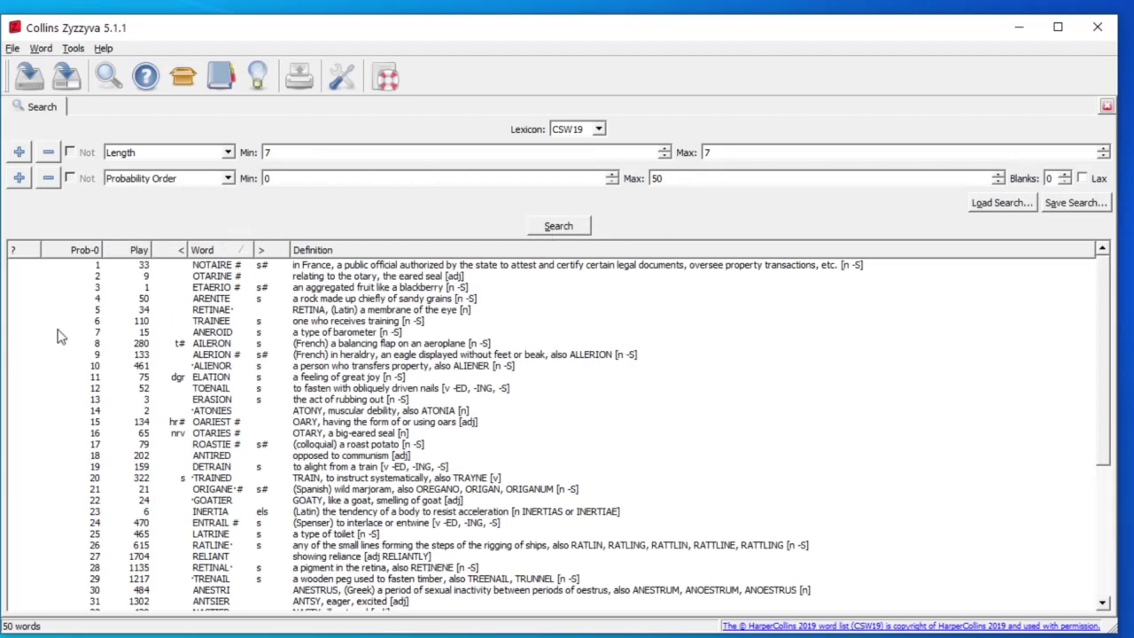
- Start an anagram quiz from the 50-word result list with default settings
right_click(171, 329)
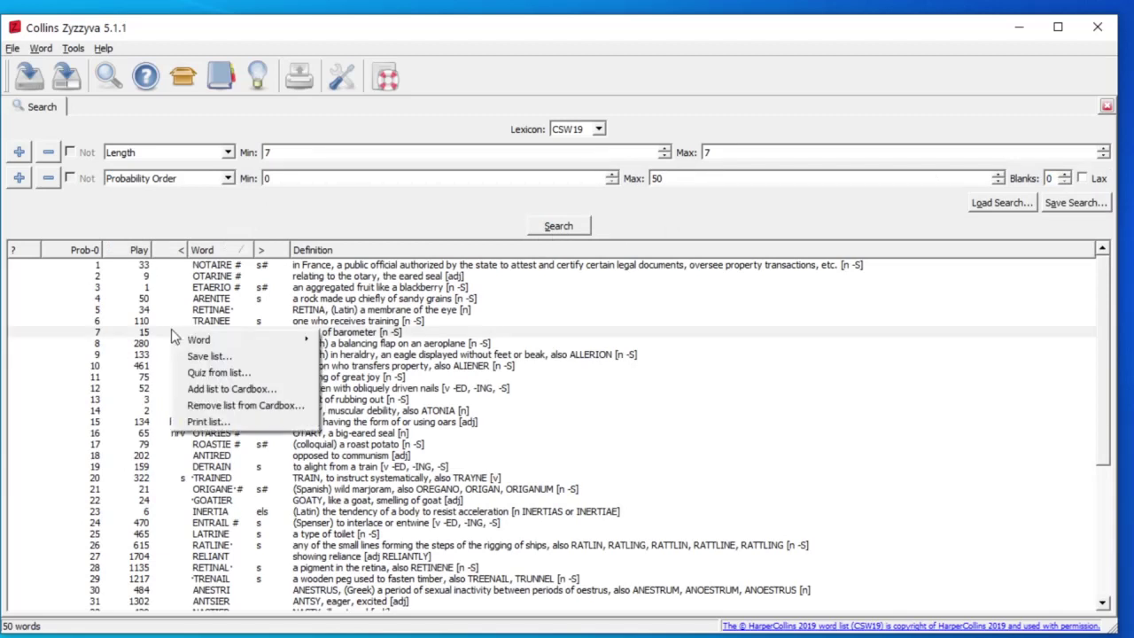
click(213, 373)
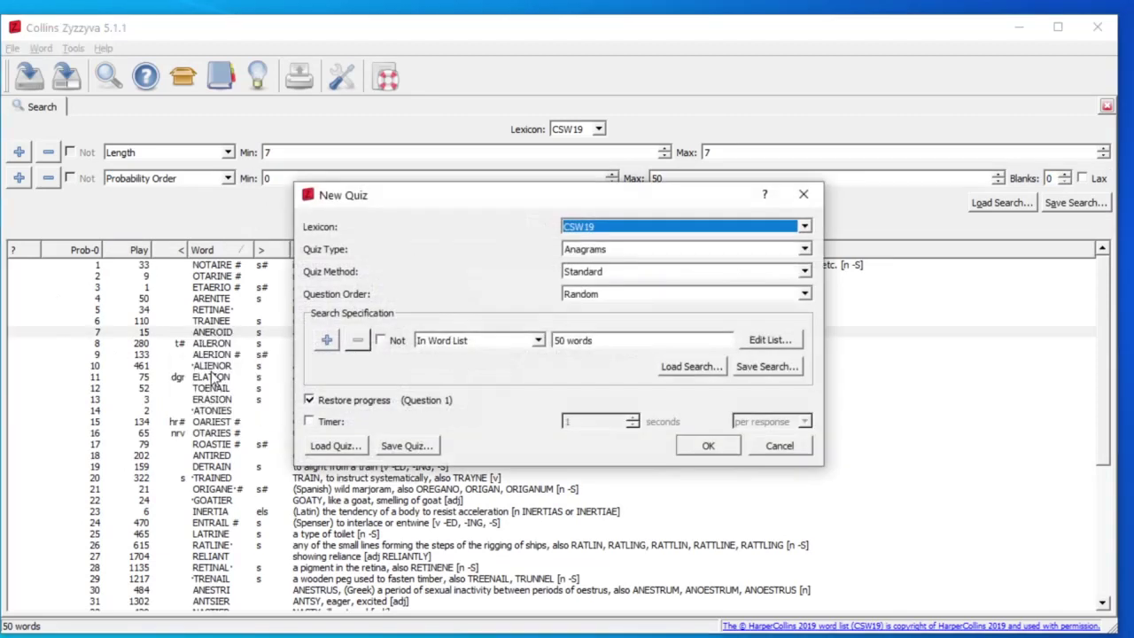
click(709, 447)
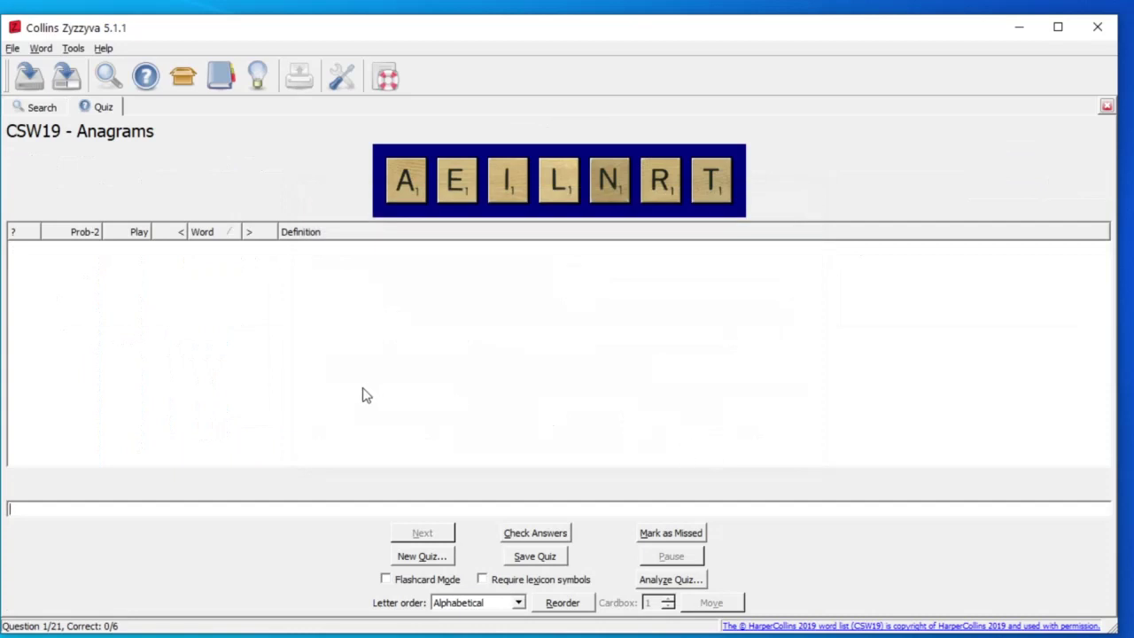
- Turn flashcard mode off and answer LATRINE and RATLINE
click(401, 583)
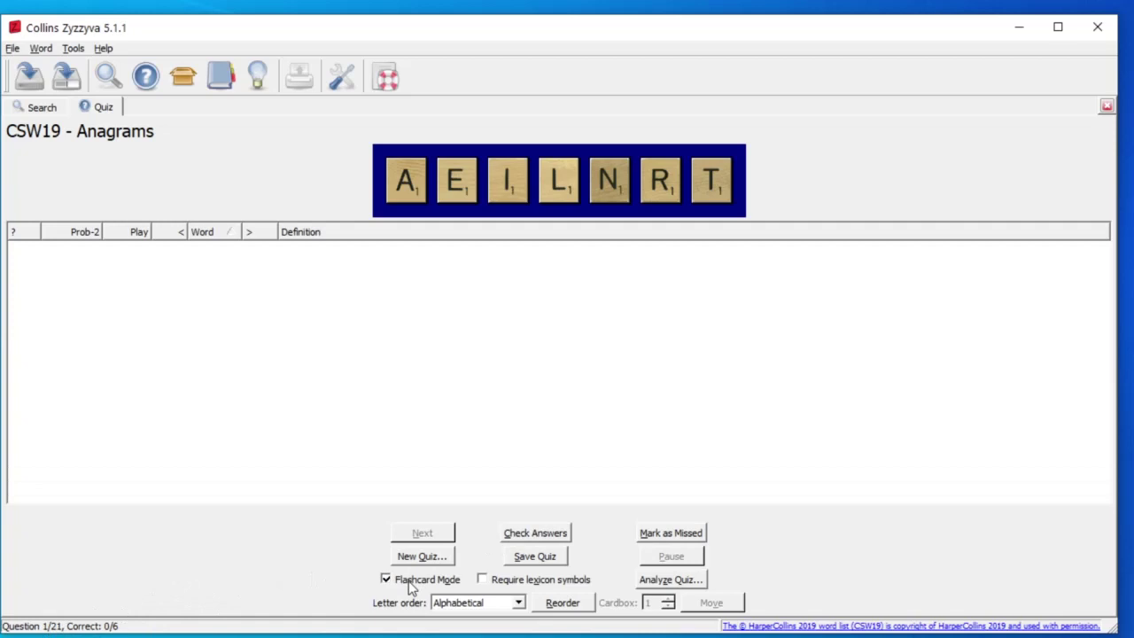
click(410, 581)
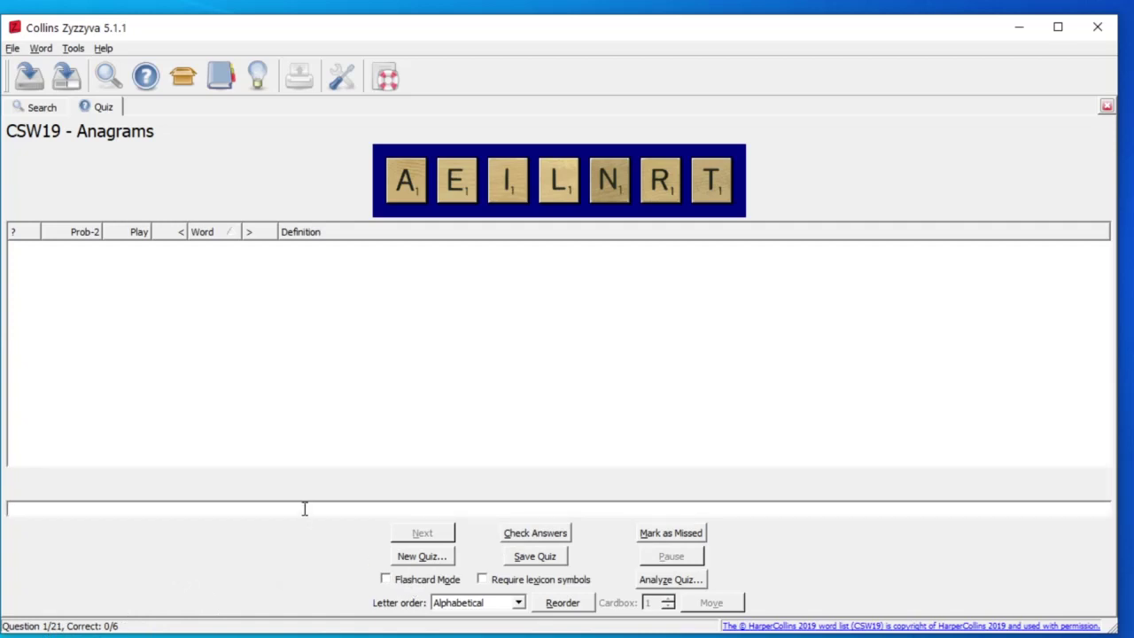
text(LATRINE)
key(Return)
text(RATLI)
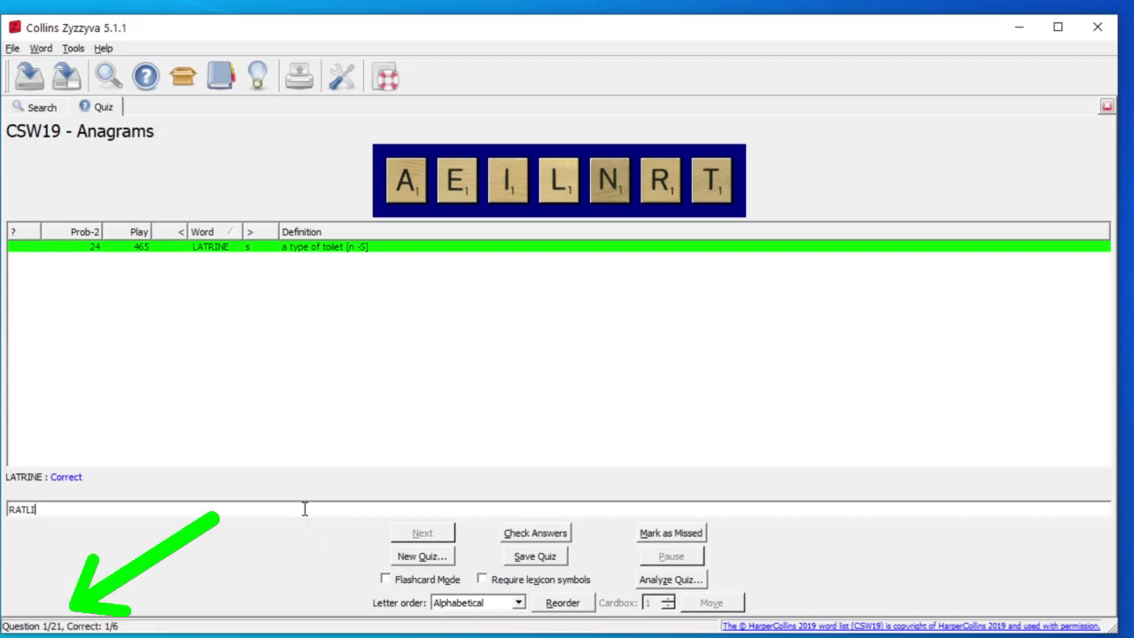
text(NE)
key(Return)
key(Return)
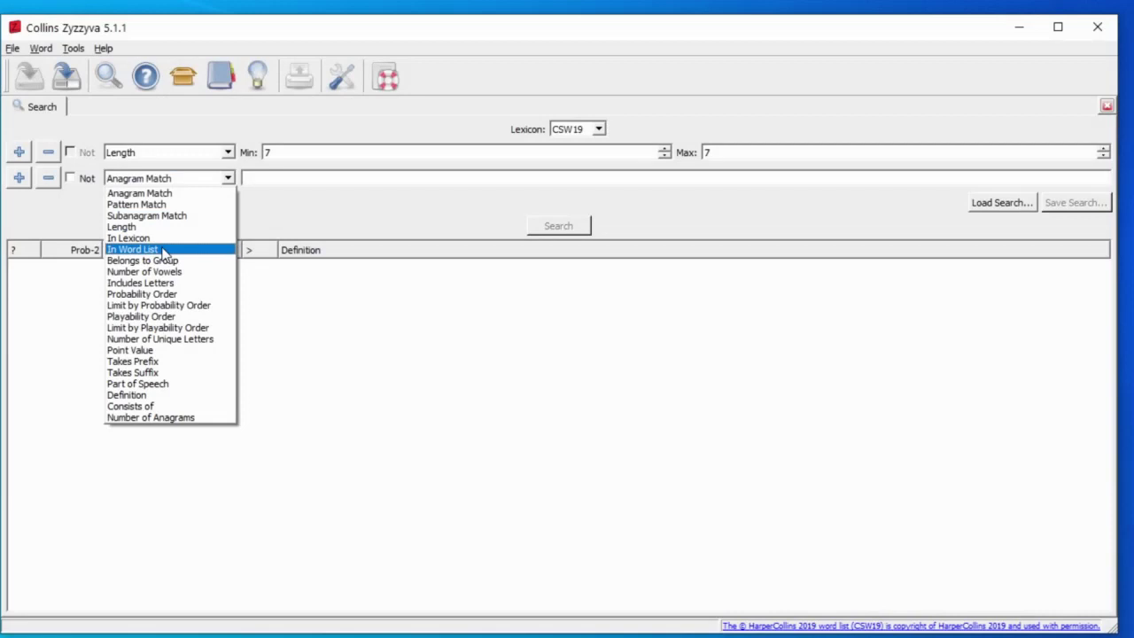
- Rerun the seven-letter search with Probability Order up to 50 and zero blanks
click(160, 293)
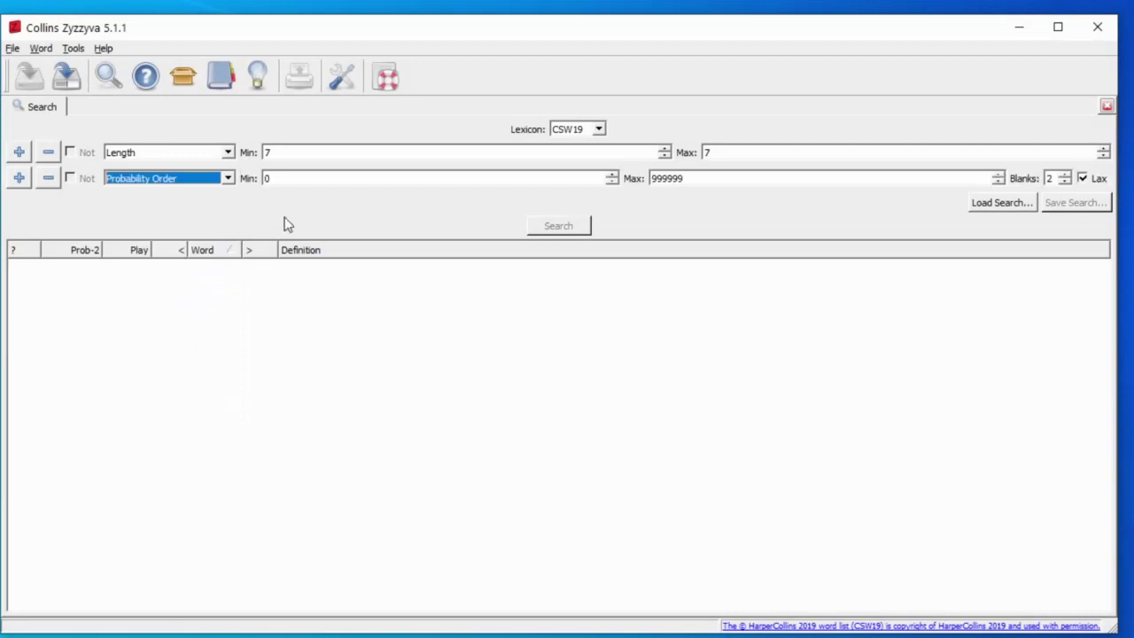
key(Tab)
key(Tab)
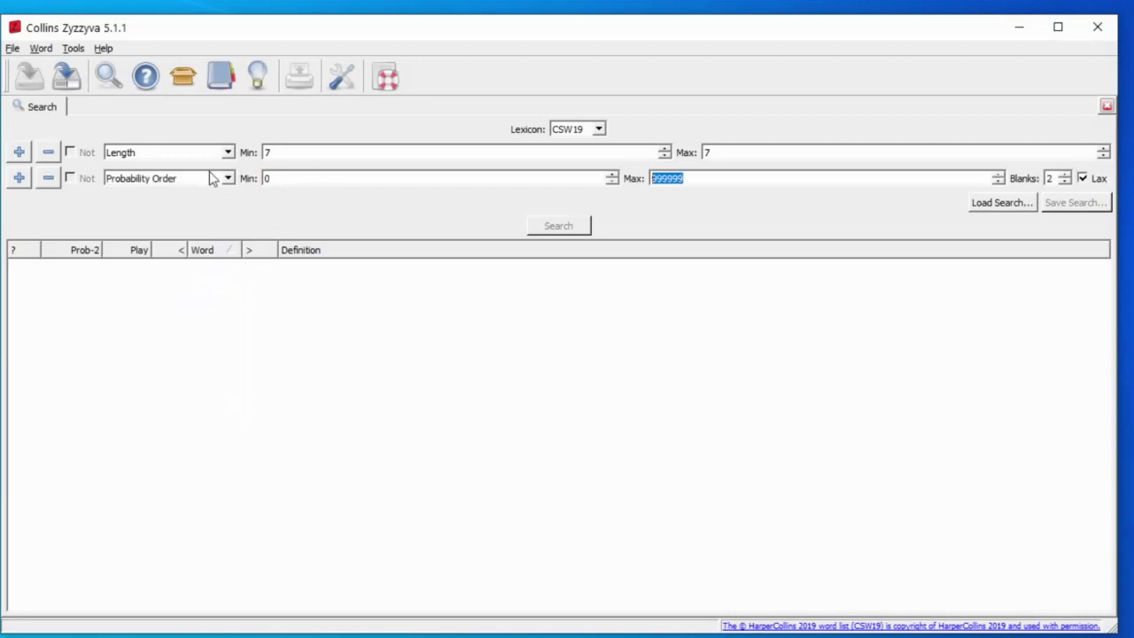
text(50)
key(Tab)
click(1064, 182)
click(1064, 182)
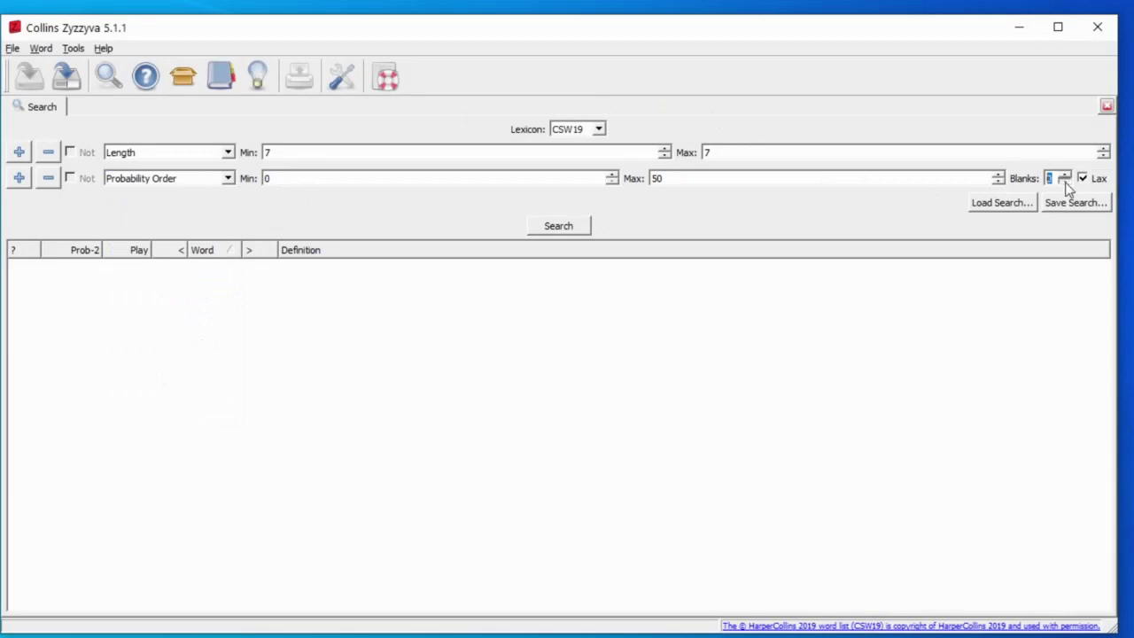
click(558, 226)
- Add the 50 listed words to the manually specified cardbox 0
right_click(375, 293)
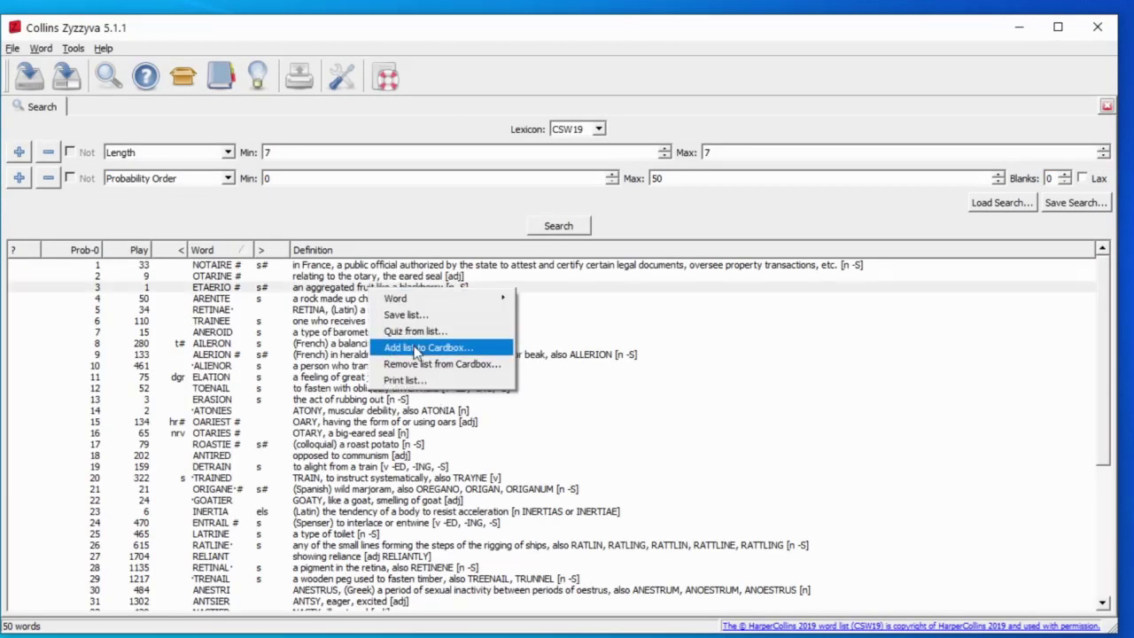
click(416, 351)
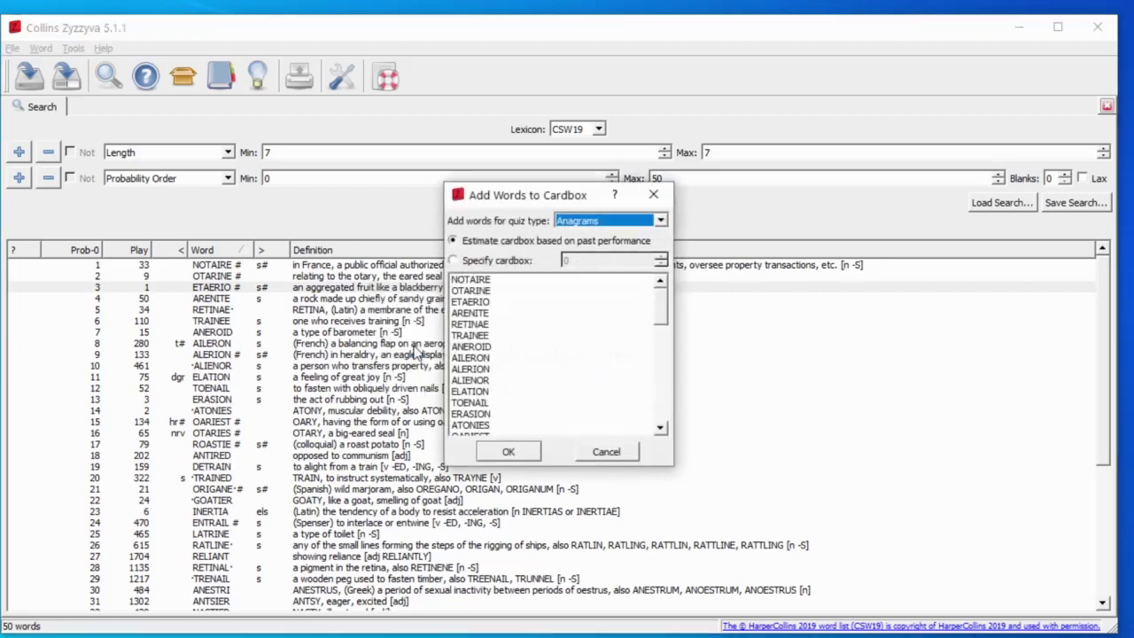
click(498, 260)
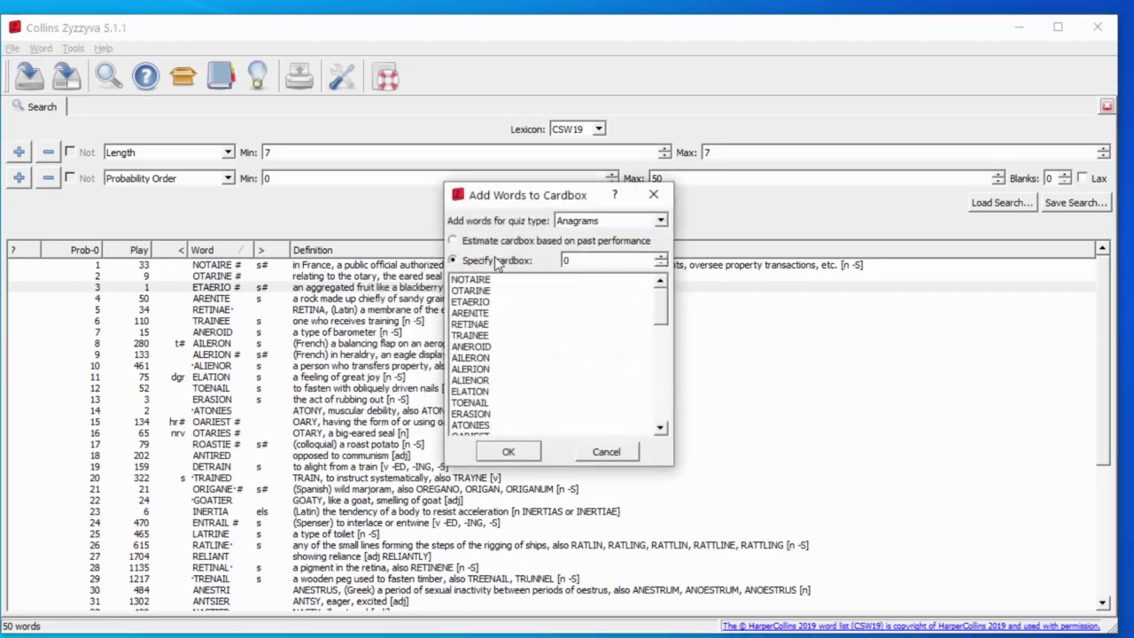
click(522, 456)
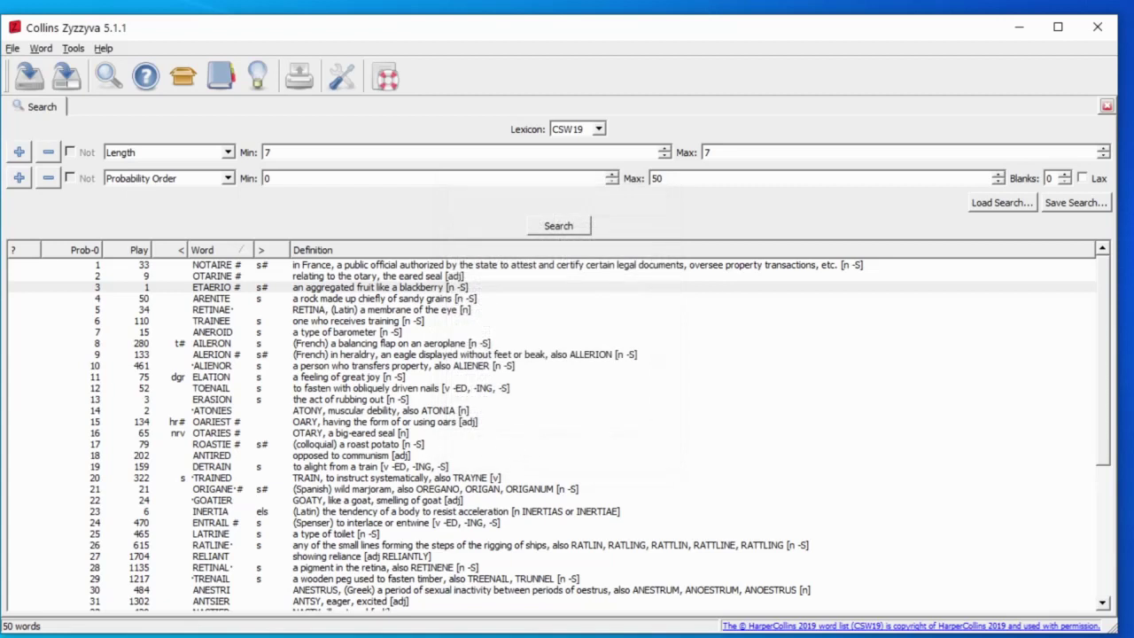
- Start a new Cardbox-method anagram quiz and answer QINTARKA
click(146, 83)
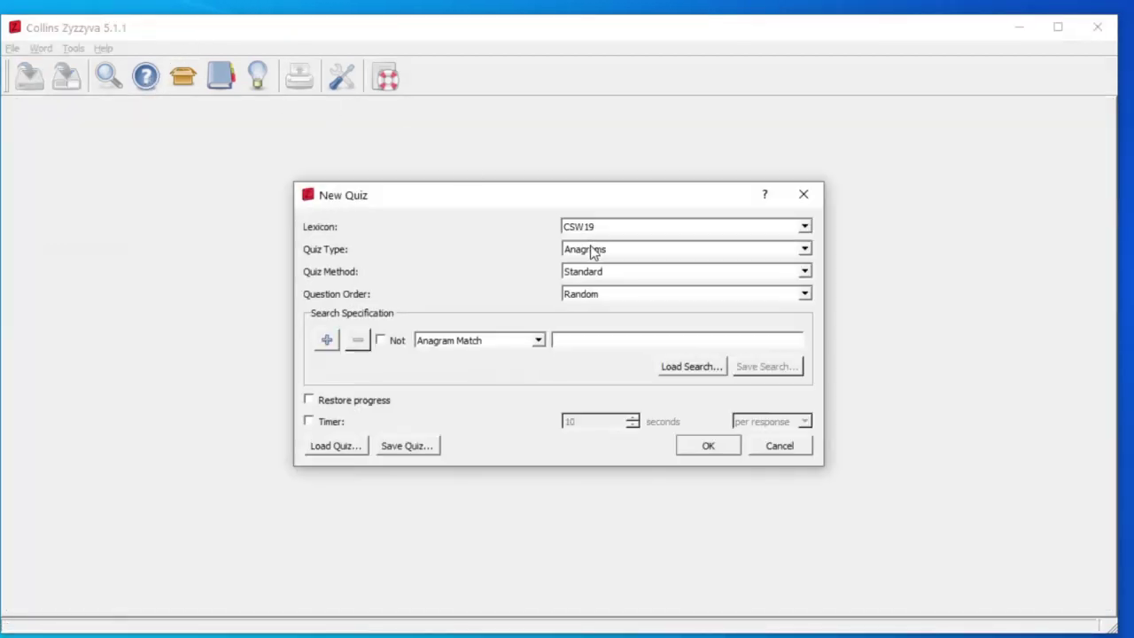
click(585, 275)
click(583, 293)
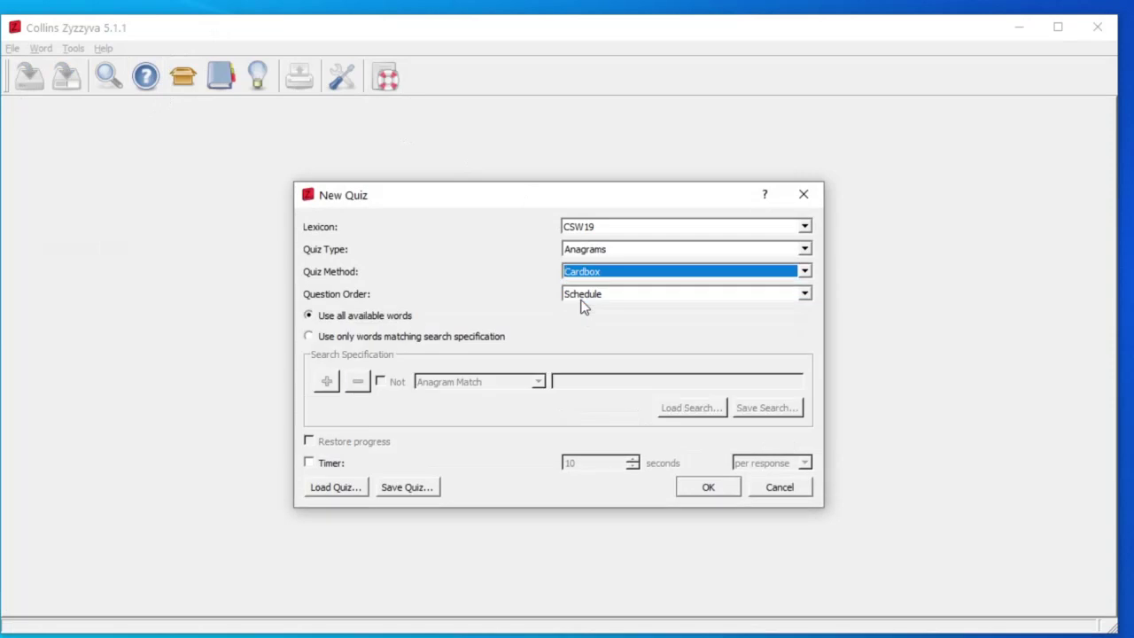
click(704, 487)
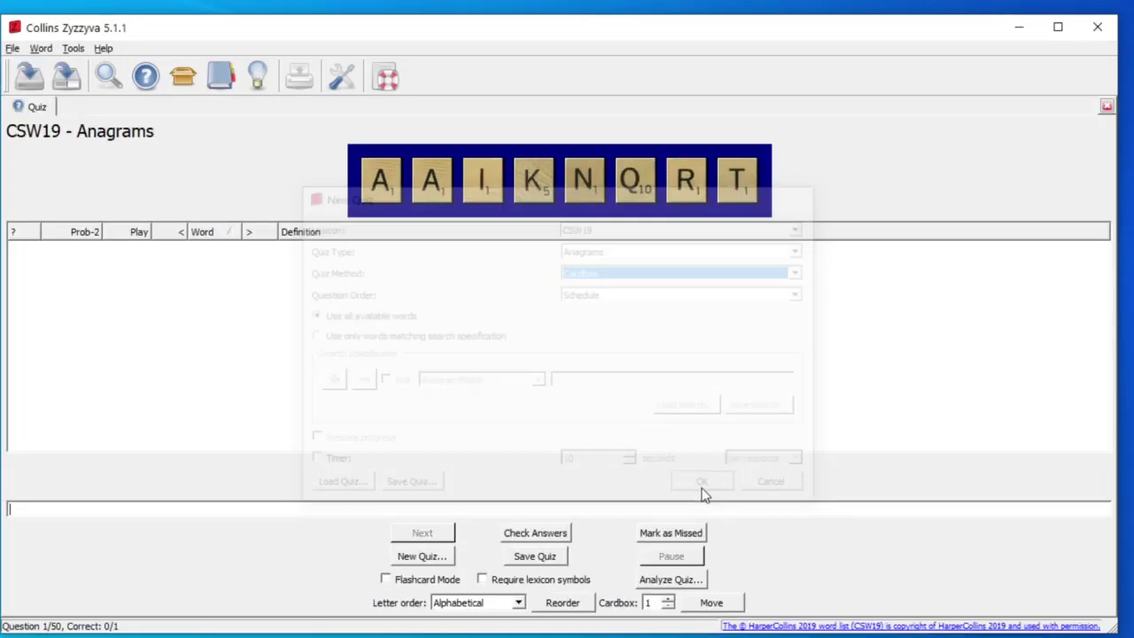
click(403, 587)
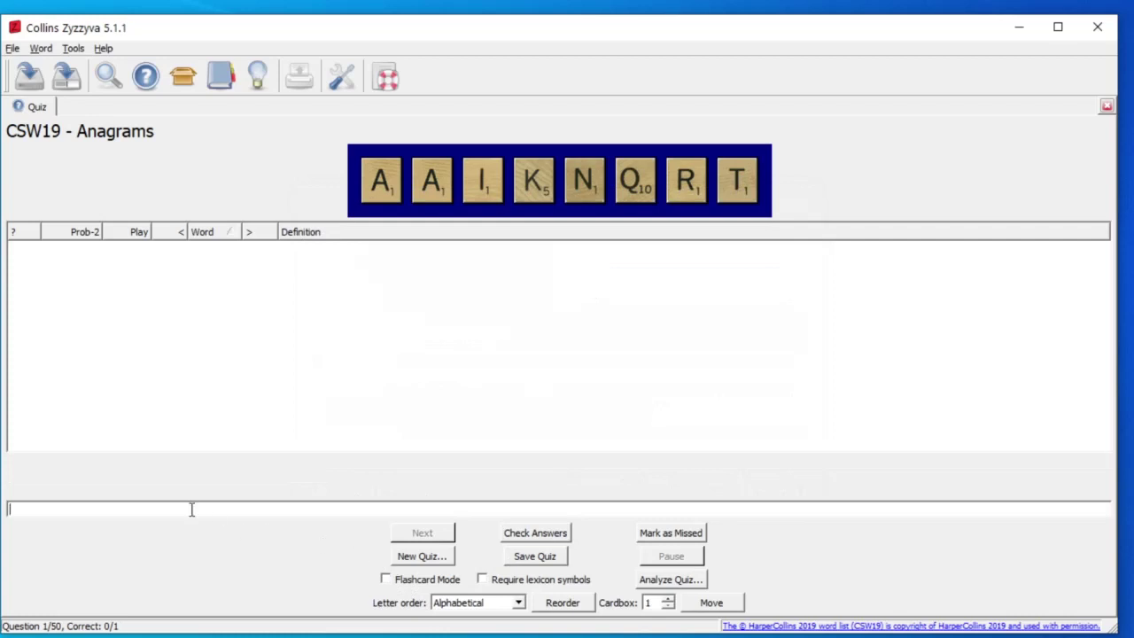
text(QINTARKA)
key(Return)
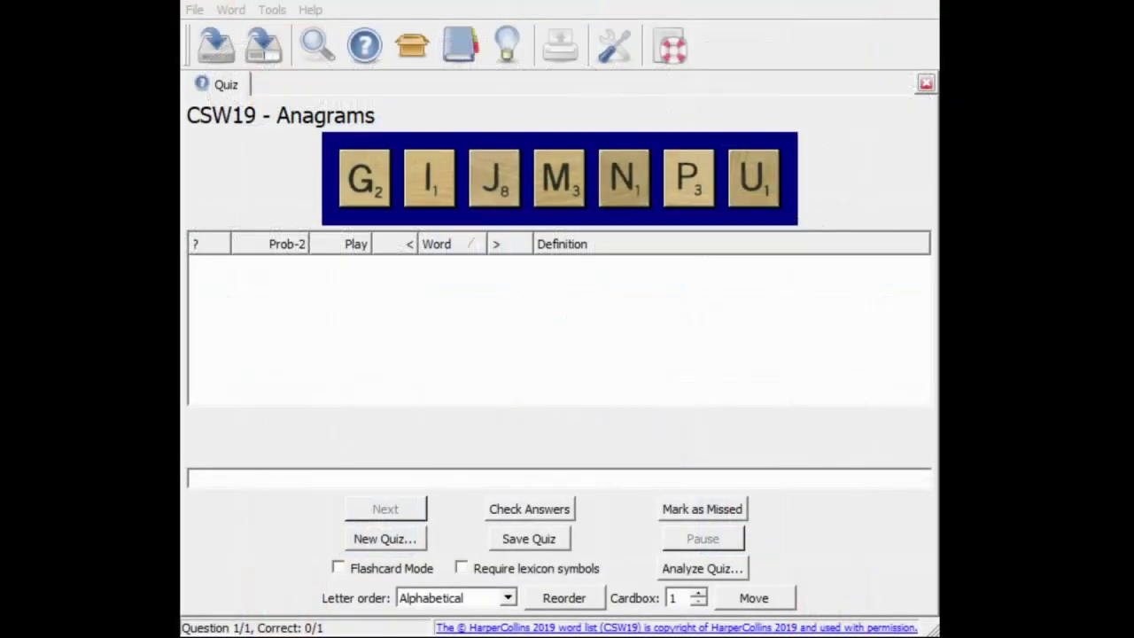
text(JUMPING)
- Answer JUMPING and raise its target cardbox number by two
key(Return)
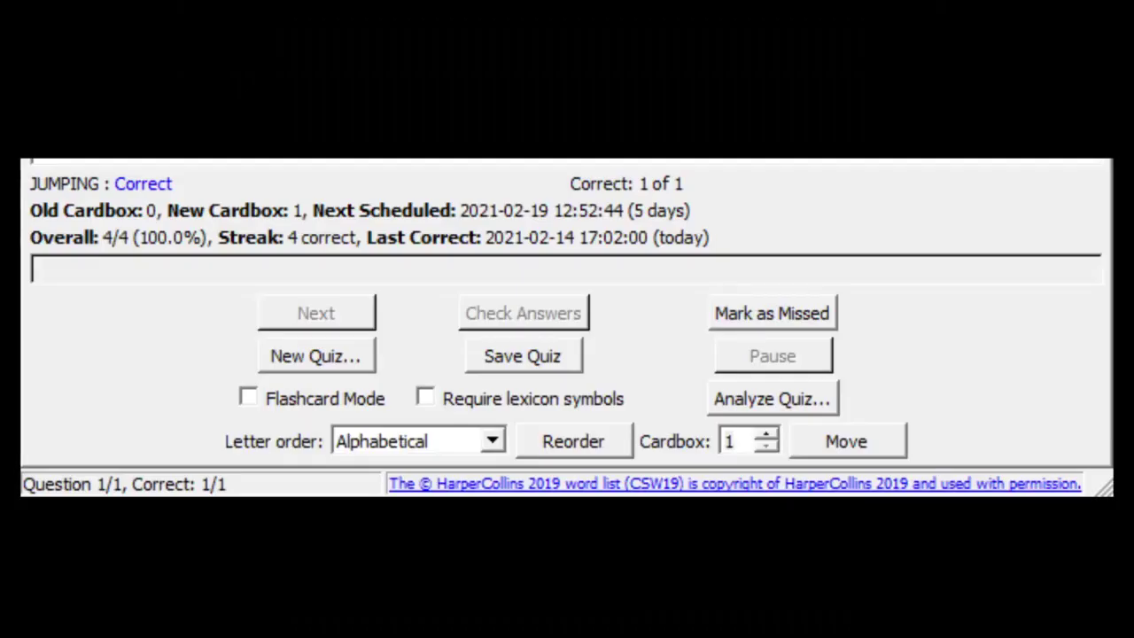
click(766, 435)
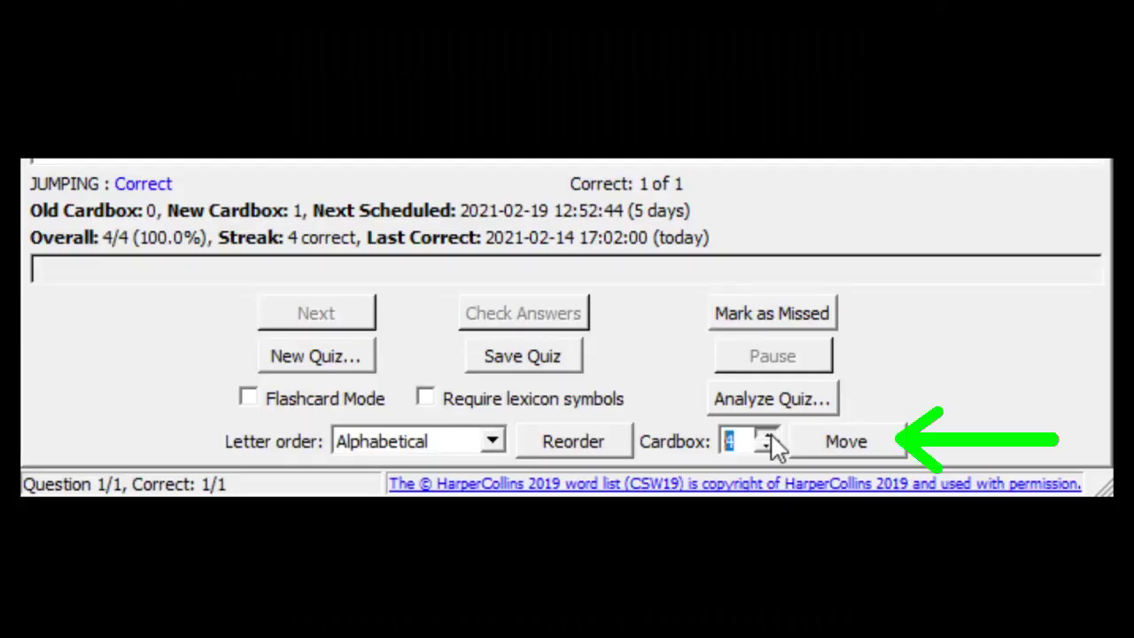
click(767, 435)
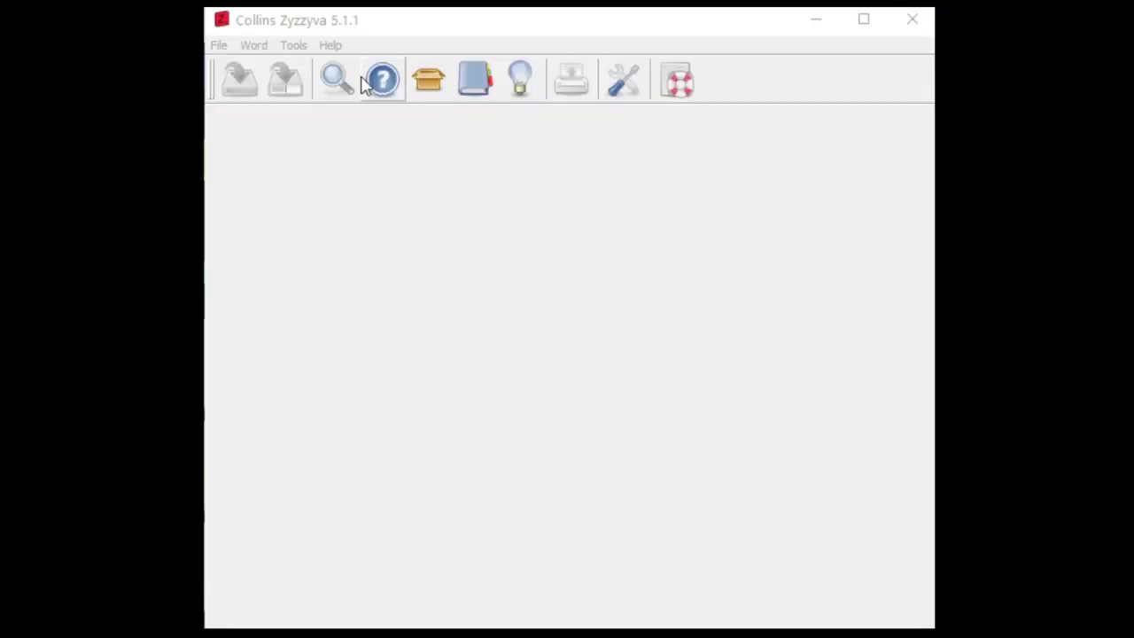
text(FOOTBA)
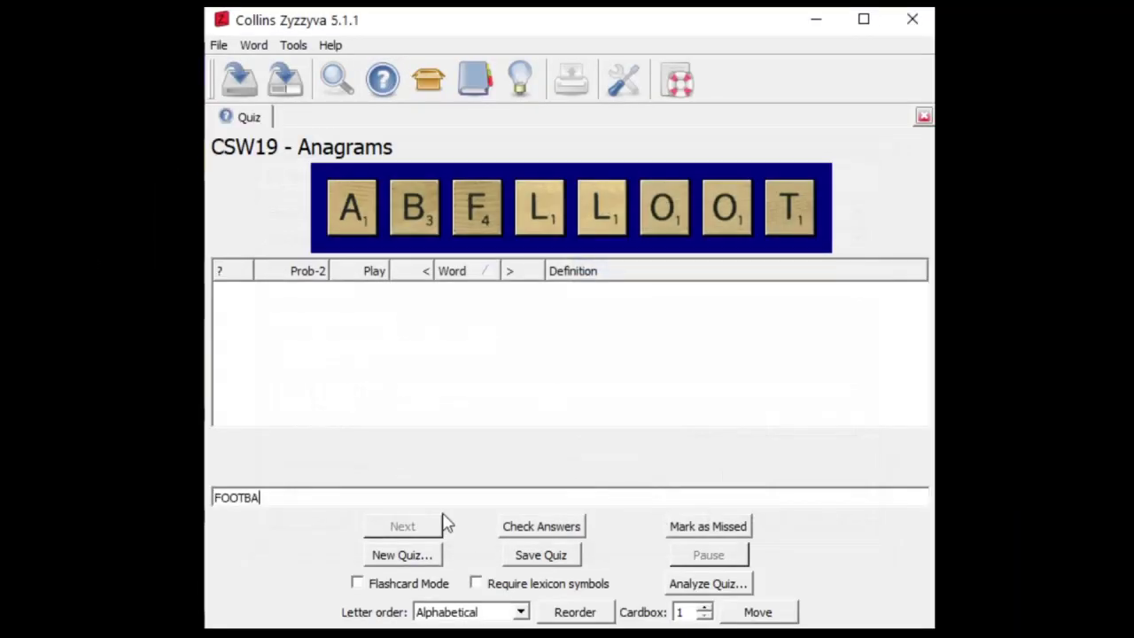
text(LL)
- Answer FOOTBALL, then start a new Cardbox-method quiz and answer INFLOWS
key(Return)
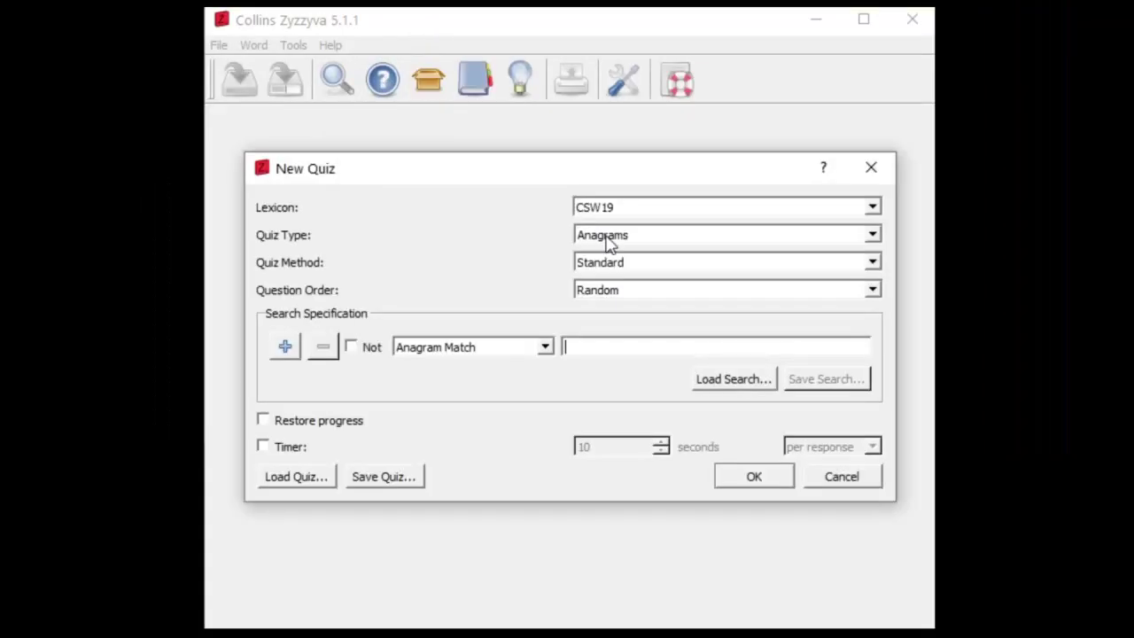
click(639, 263)
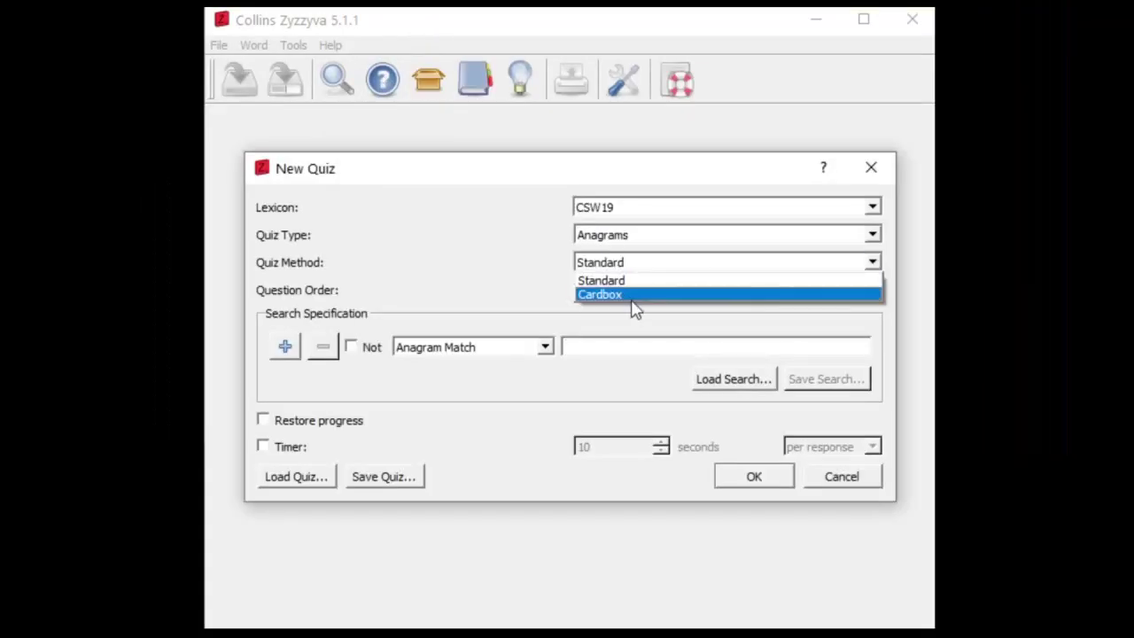
click(633, 306)
key(Return)
text(INFLOWS)
key(Return)
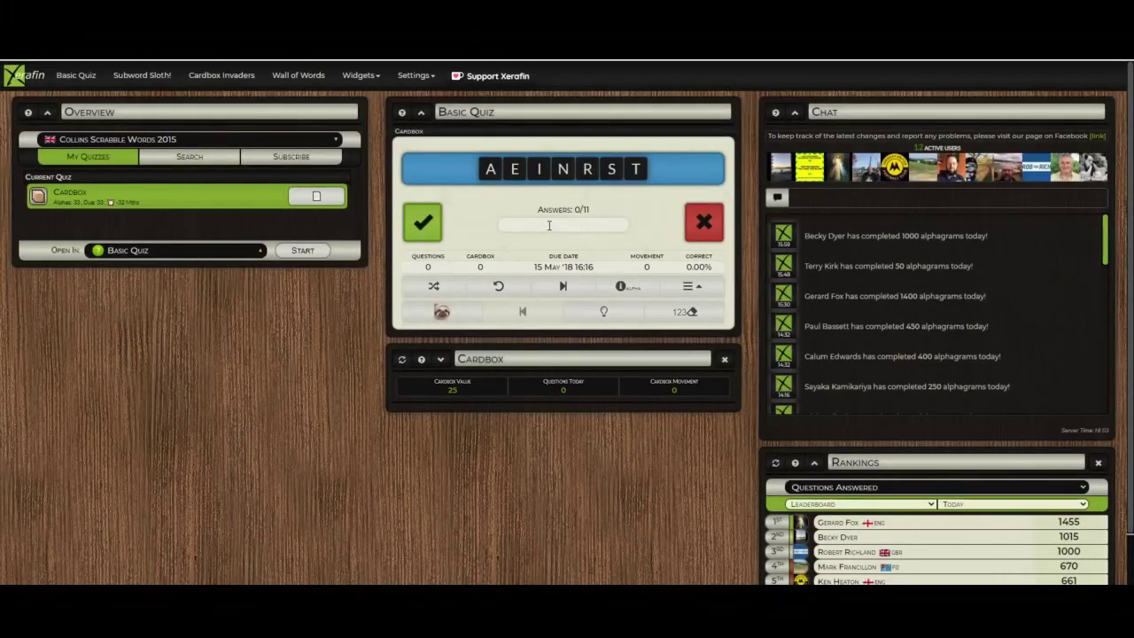
text(RETINAS)
- Enter RETINAS as an answer to the AEINRST question
key(Return)
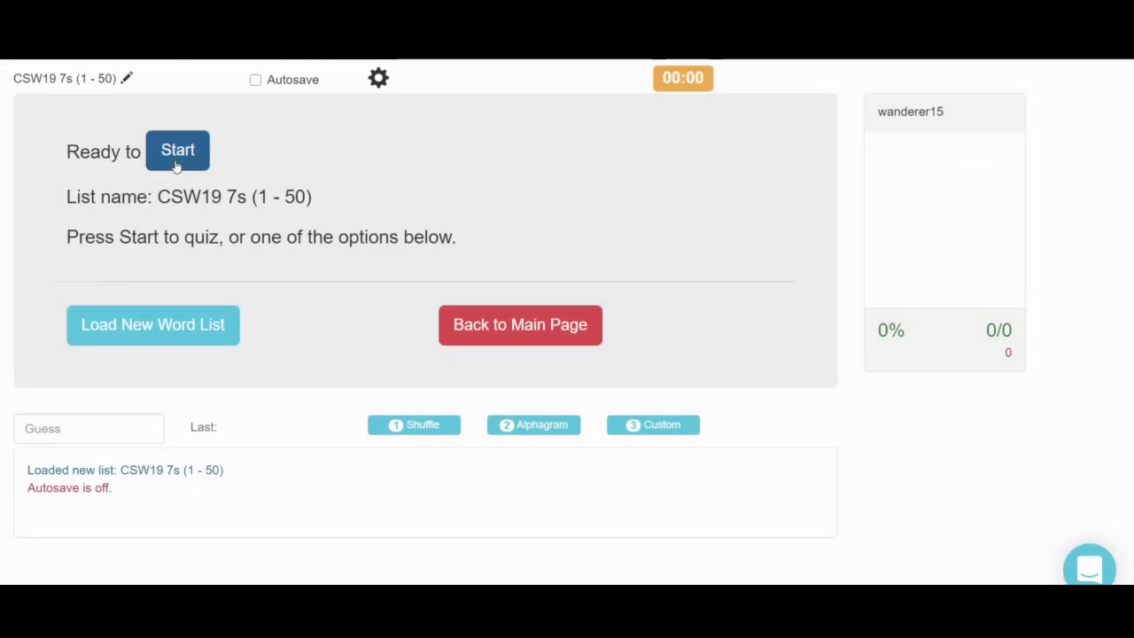
- Start the Aerolith CSW19 Today's 5s word wall quiz
click(178, 152)
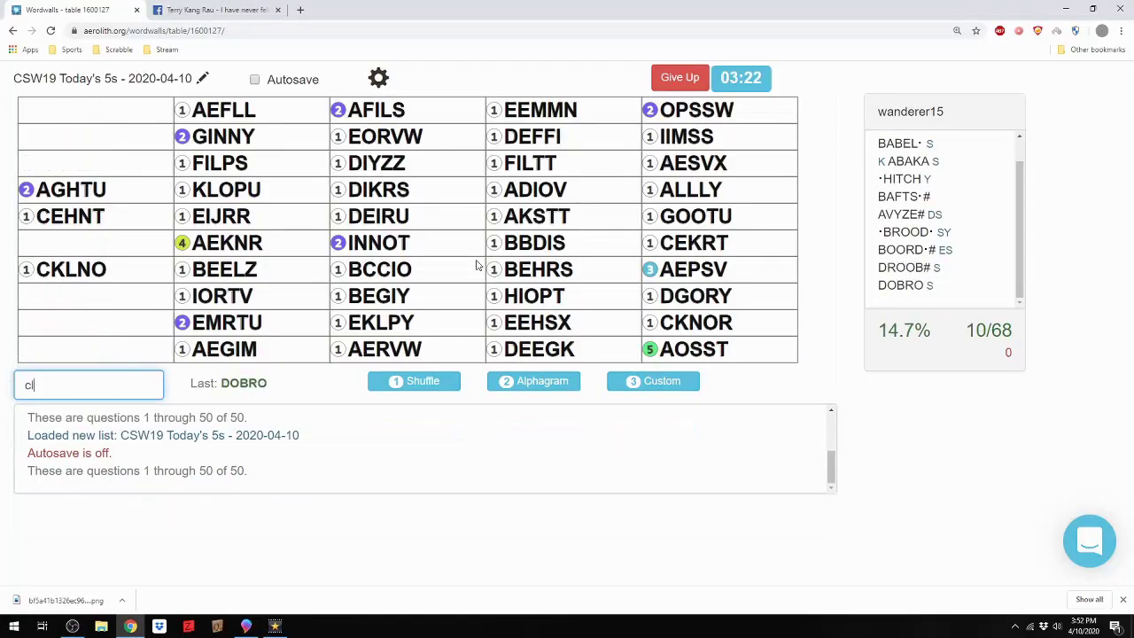
text(clonk tench aught image muter turme vitro bezel naker anker nerka ranke jirre plouk flips ginny nying fella fails alifs vower dizzy dirks rudie noint niton bocci beigy kelpy wav)
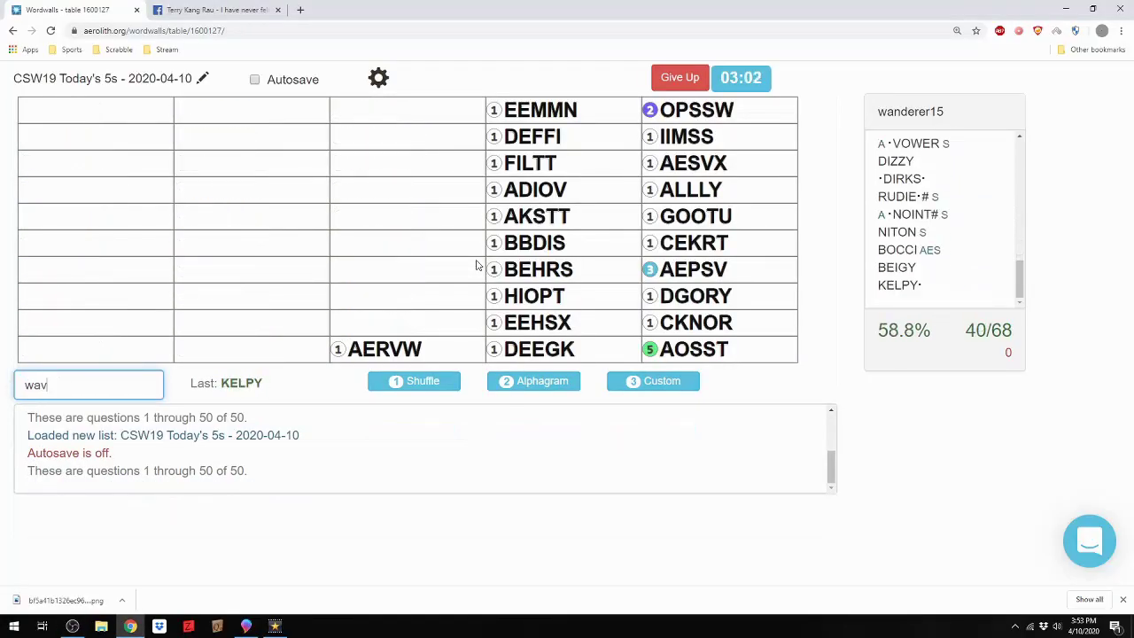
text(er kedge hexes tophi herbs dibbs skaft avoid flitt fifed mneme tasso assot tosas oasts stoas cronk grody paves vapes vespa treck outgo allyl vaxes simis swops sowps)
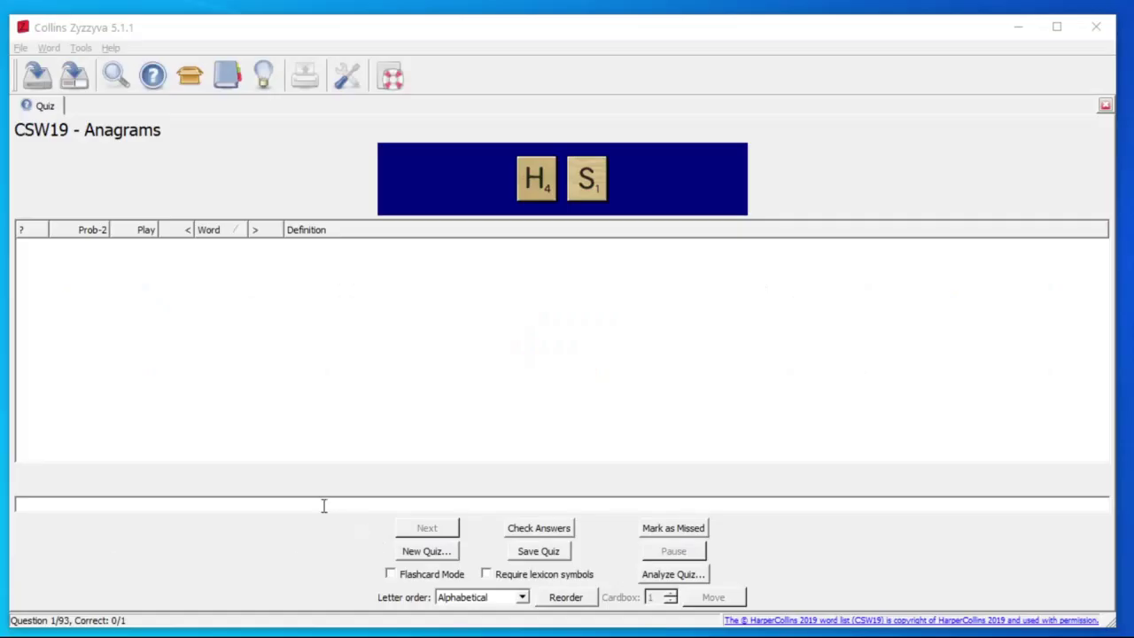
text(SH)
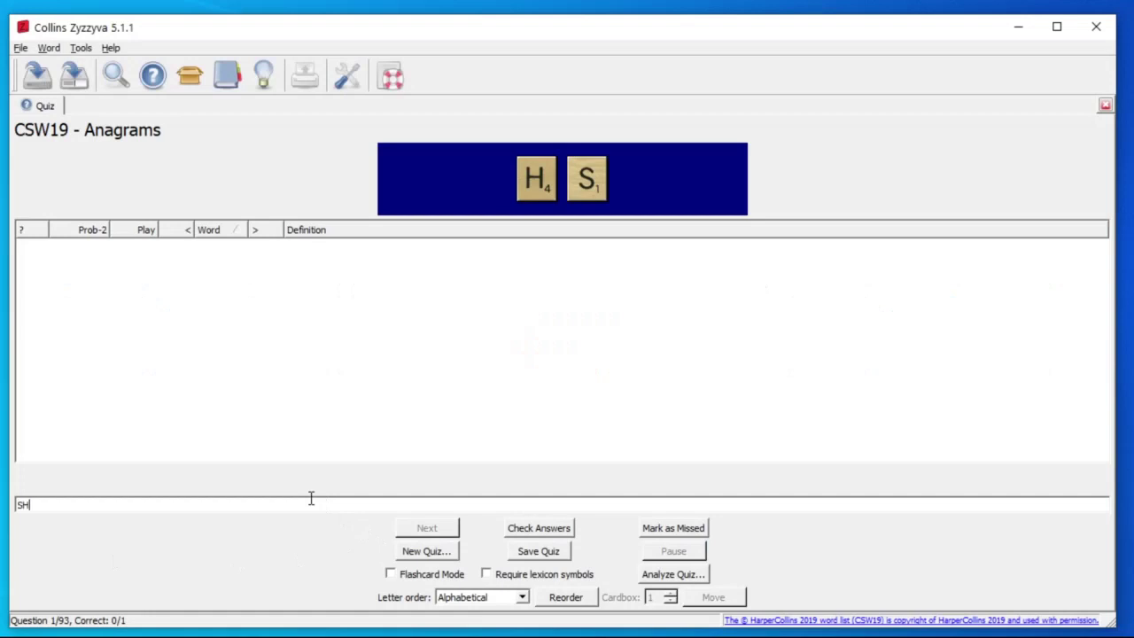
- Submit SH, OH and HO, advancing through the two-letter anagram questions
key(Return)
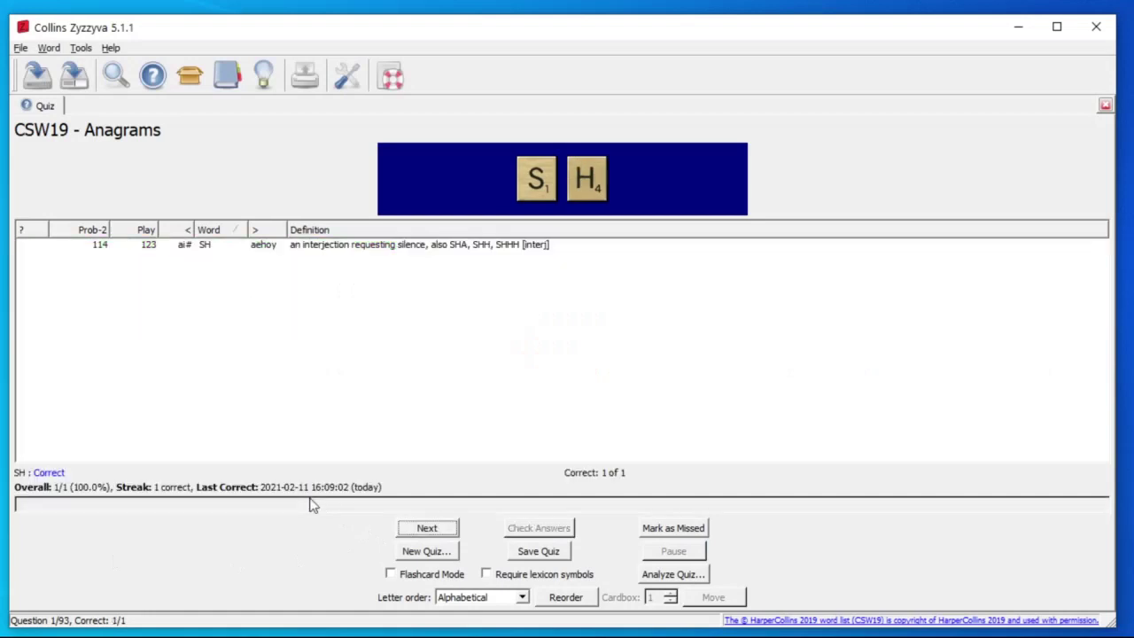
key(Return)
text(OH)
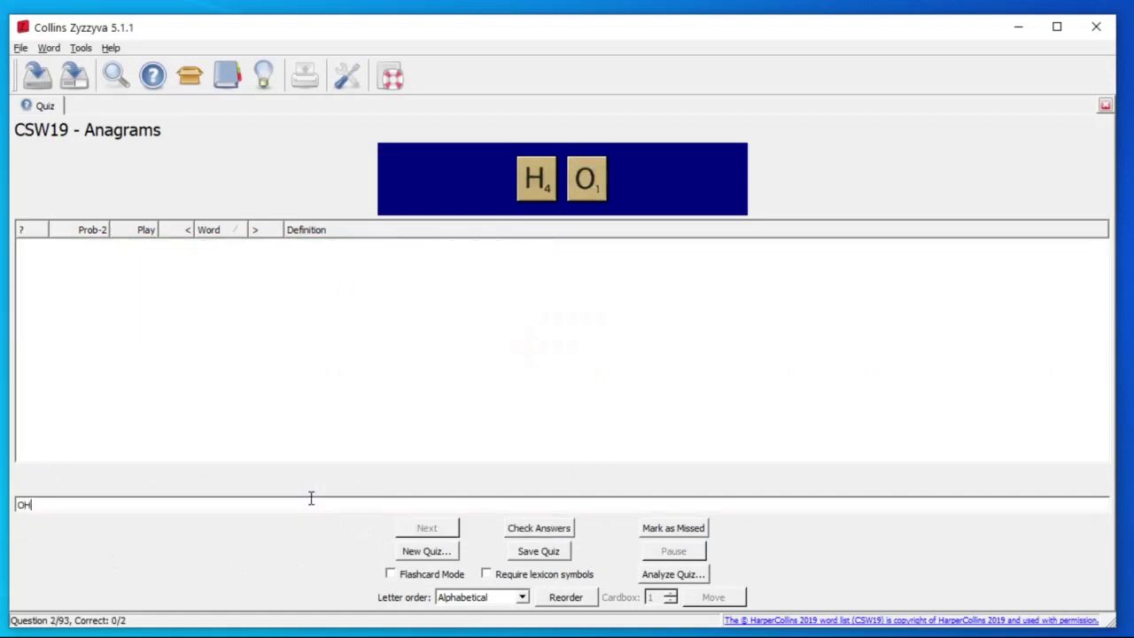
key(Return)
text(HO)
key(Return)
key(Return)
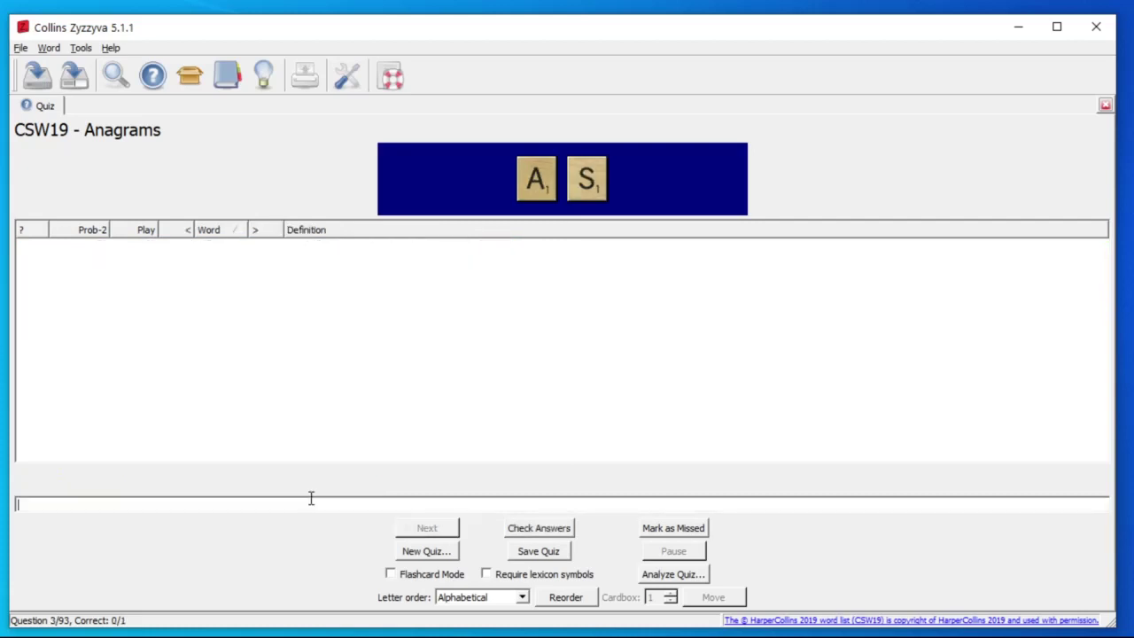
text(AS)
key(Return)
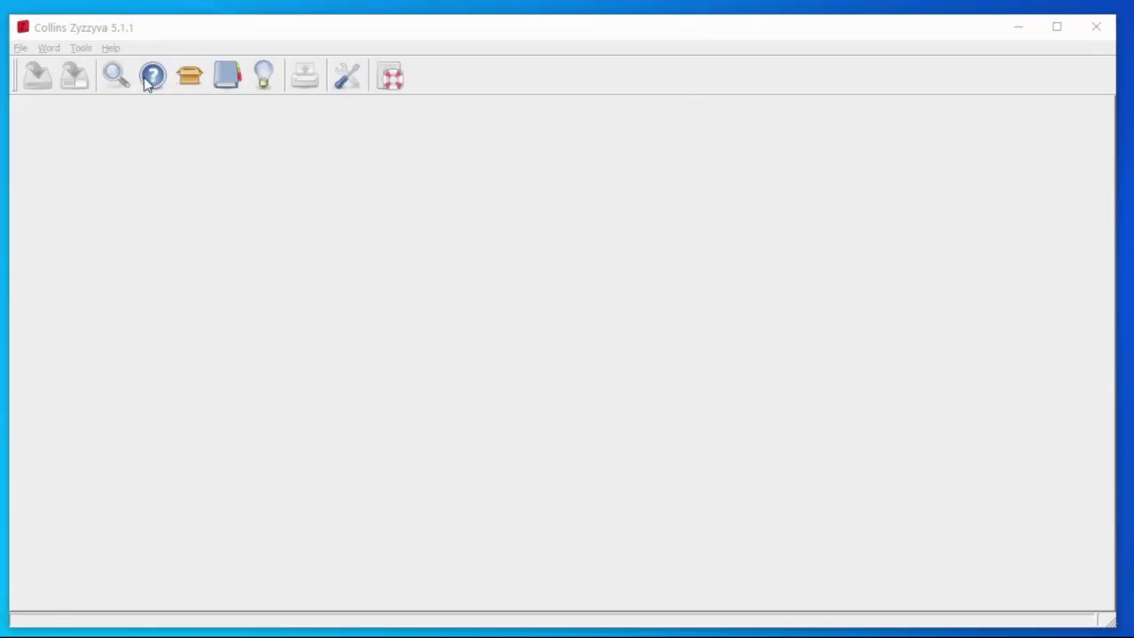
- Set quiz type to Word List Recall with a Length 2–2 search and start it
click(611, 248)
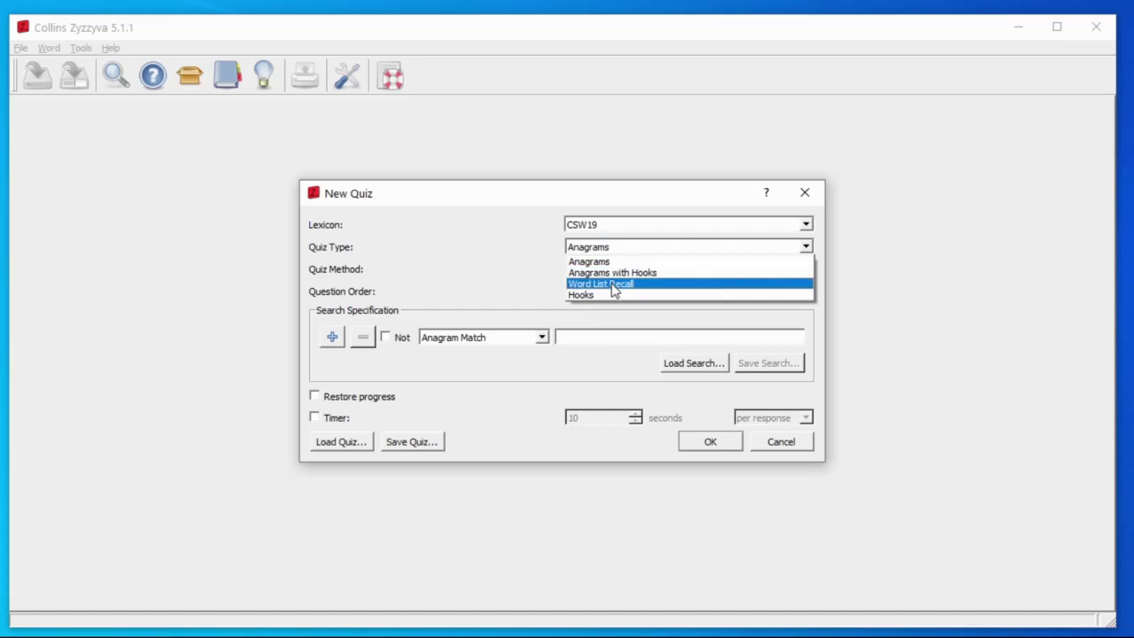
click(614, 284)
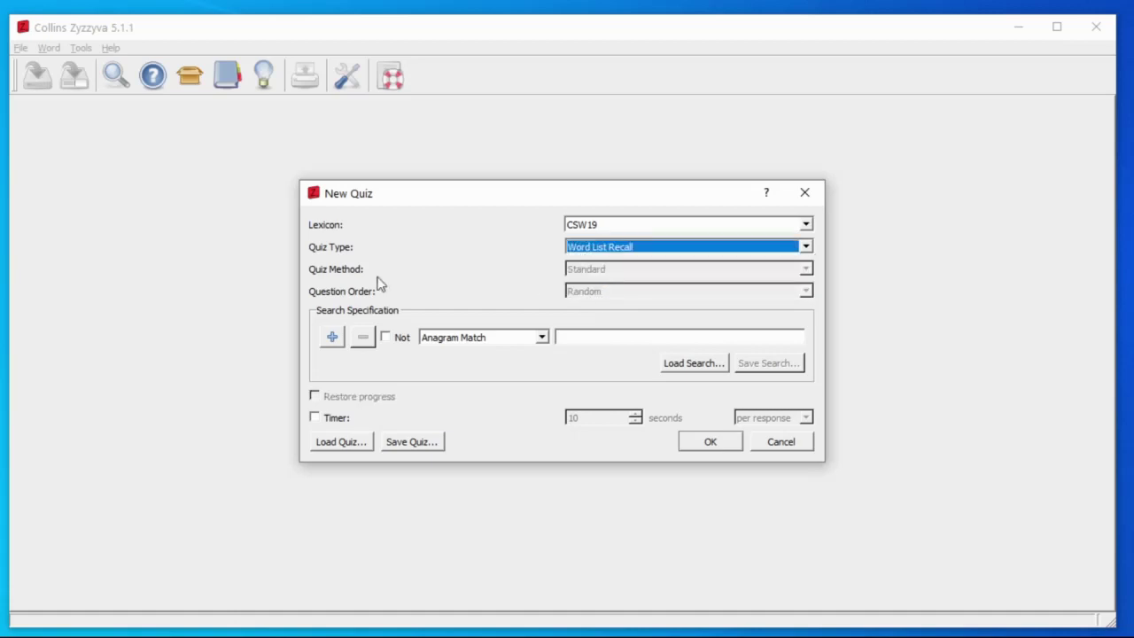
click(487, 340)
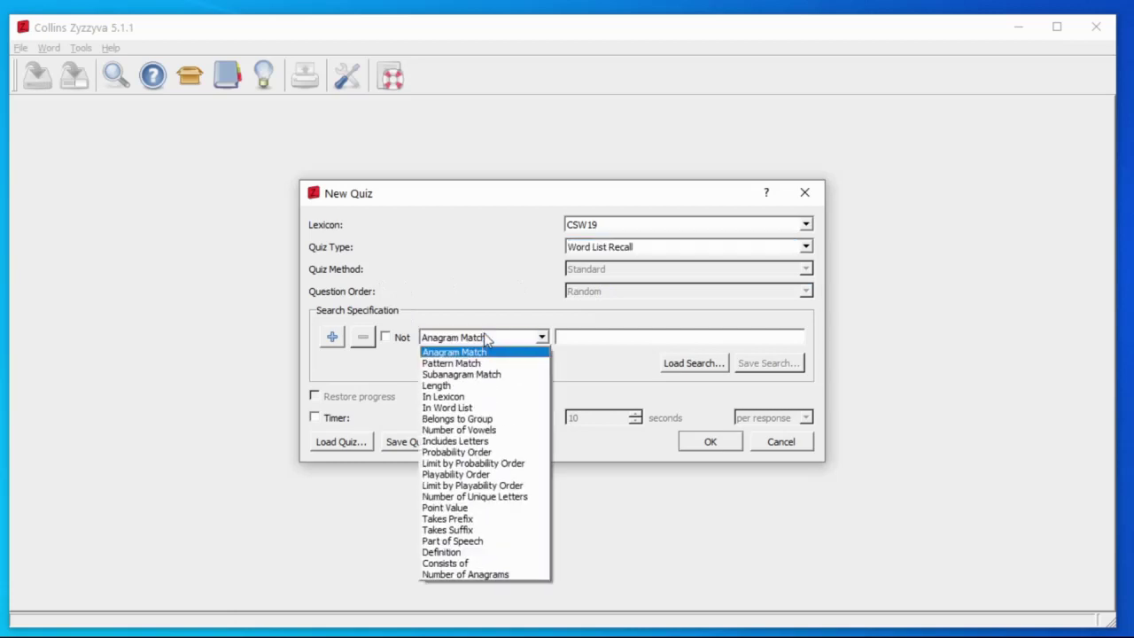
click(483, 386)
text(2)
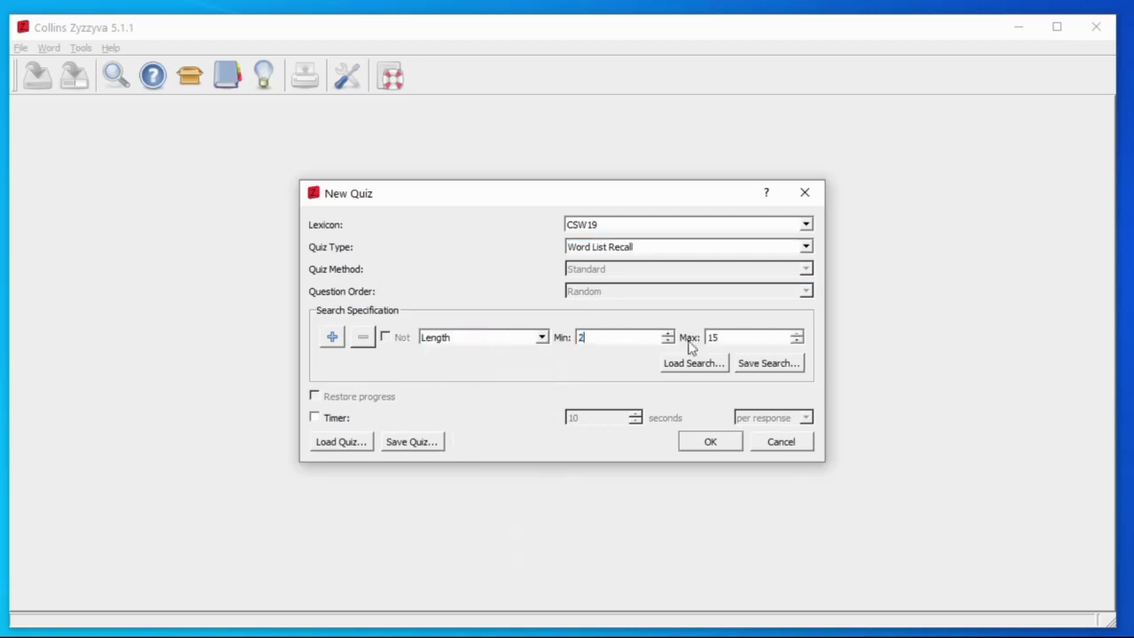
key(Tab)
text(2)
click(711, 442)
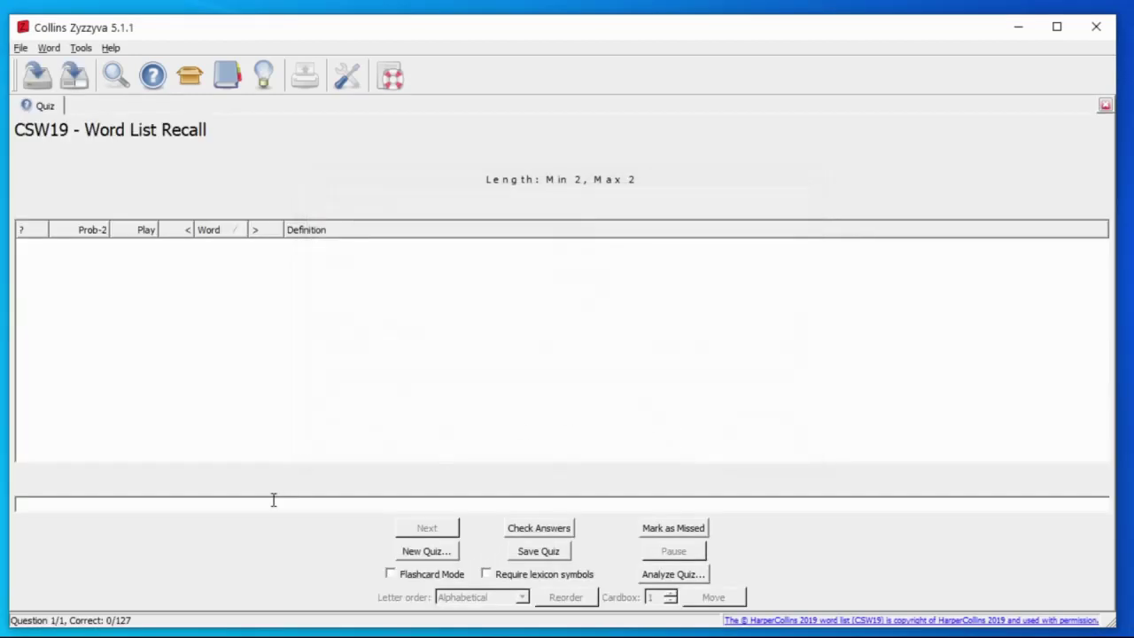
text(A)
text(T)
- Recall the two-letter words AT, AS, AD, AN, ZA, QI, JO and XU
key(Return)
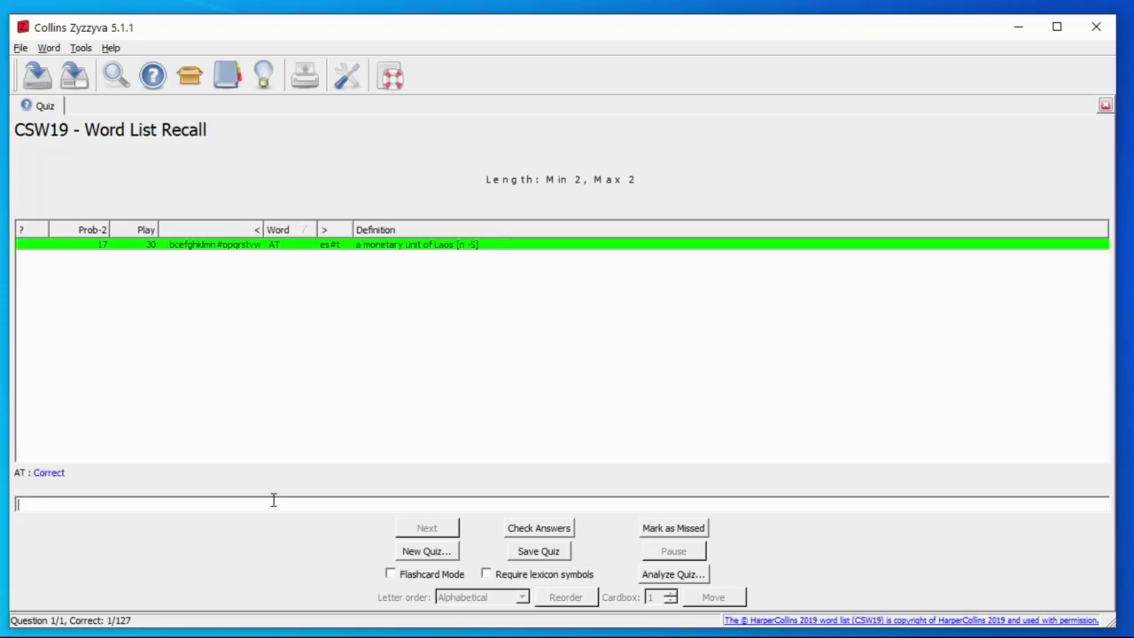
text(AS)
key(Return)
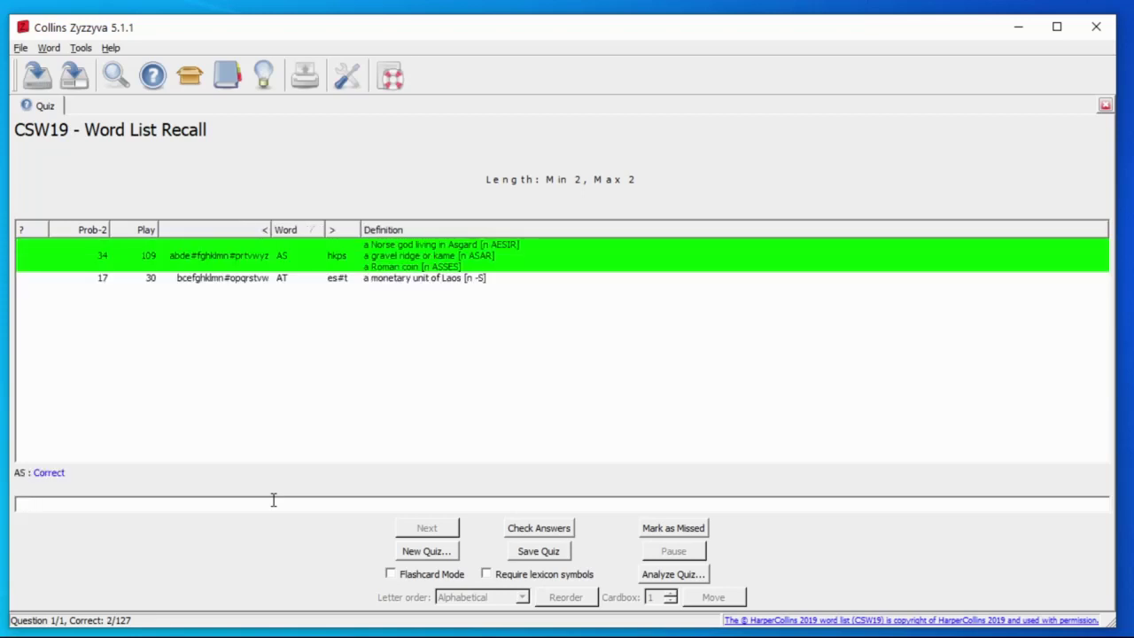
text(ad)
key(Return)
text(an)
key(Return)
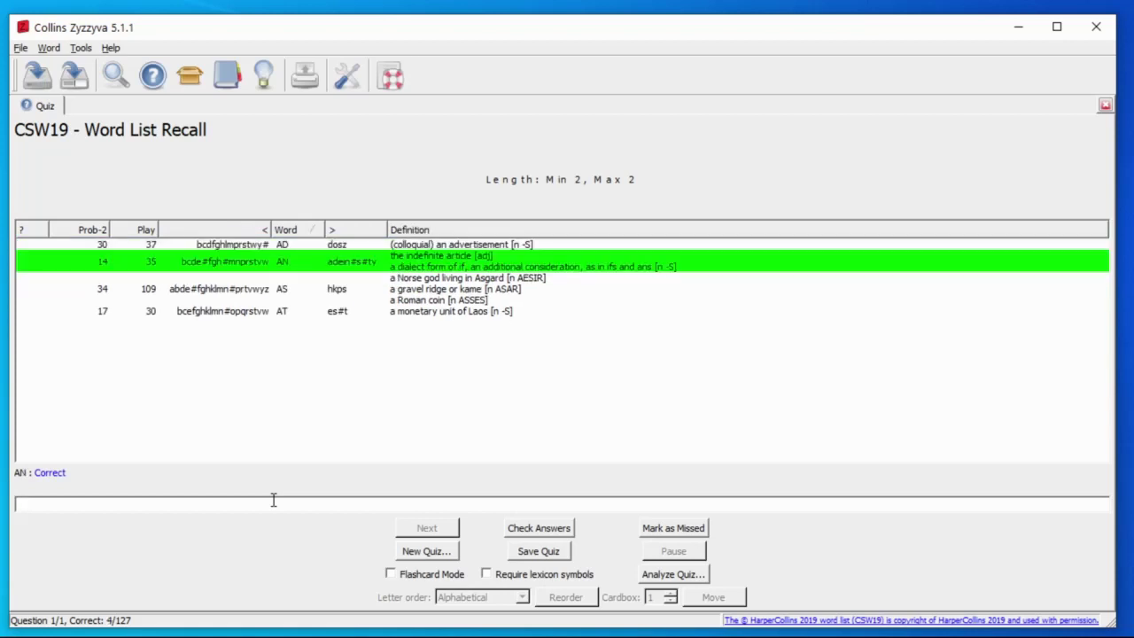
text(a)
key(Return)
text(qi)
key(Return)
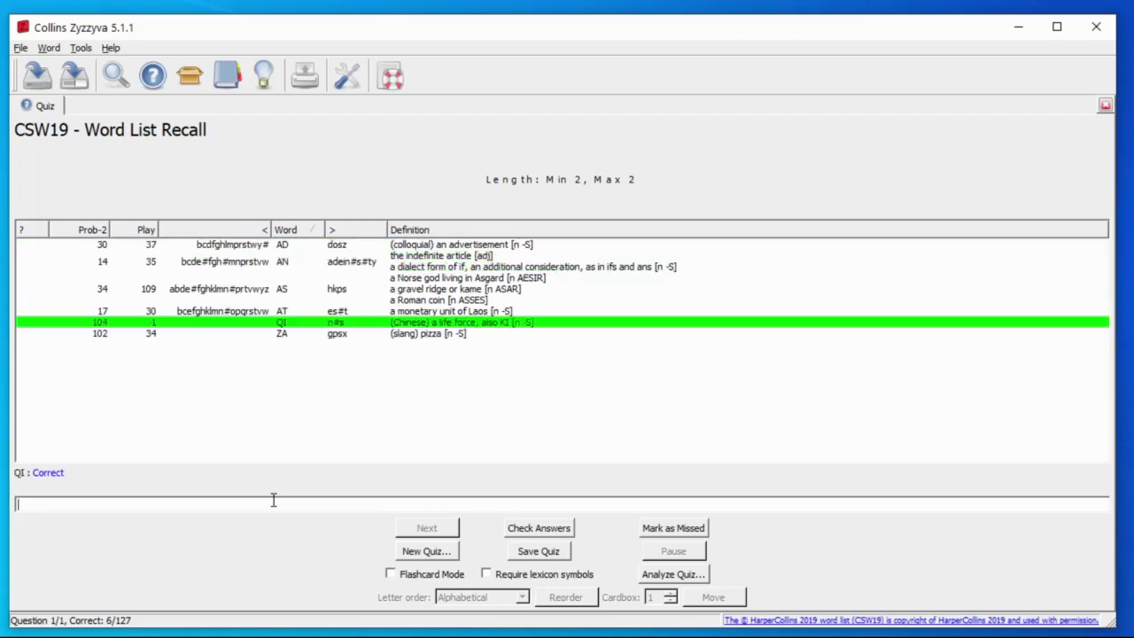
key(Return)
text(xu)
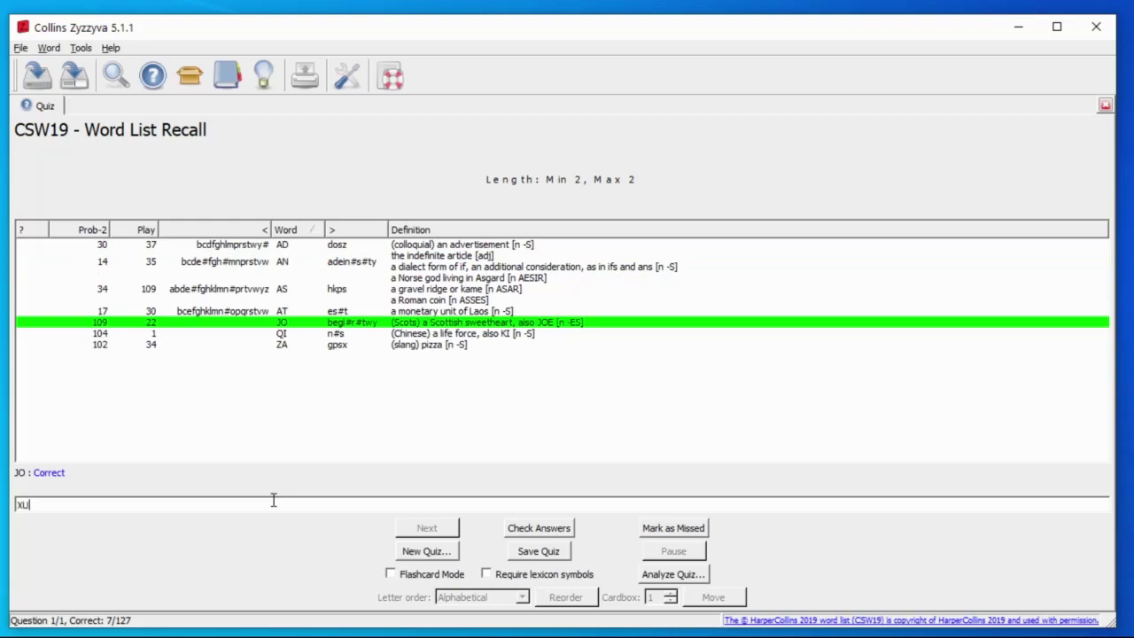
key(Return)
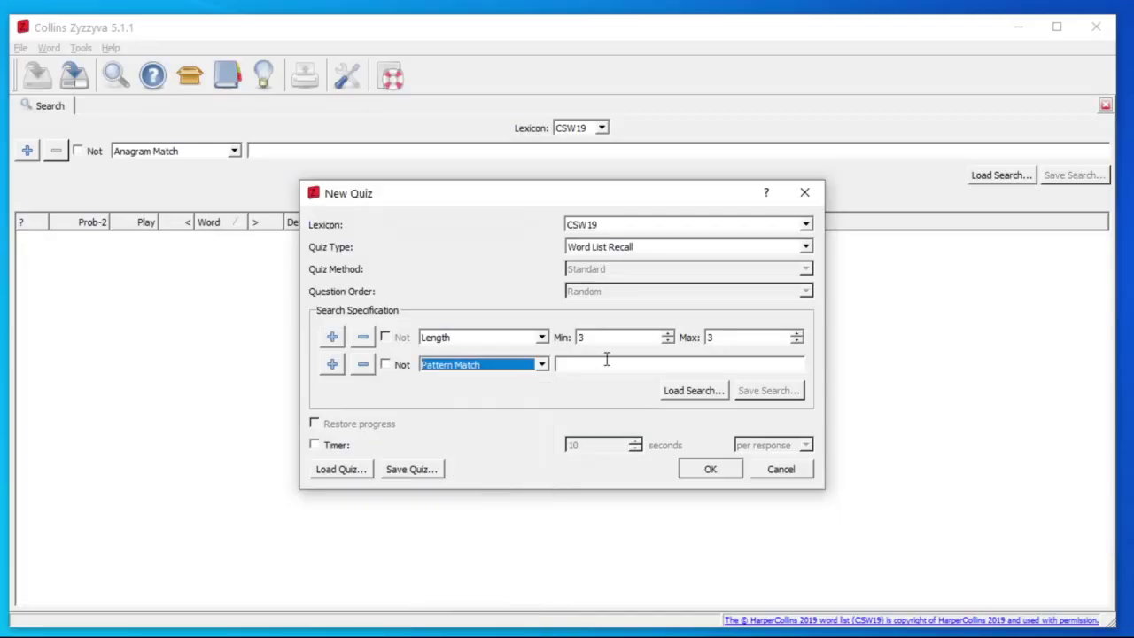
- Start a recall quiz on three-letter J?? words and recall JIB and JAB
click(607, 359)
text(J??)
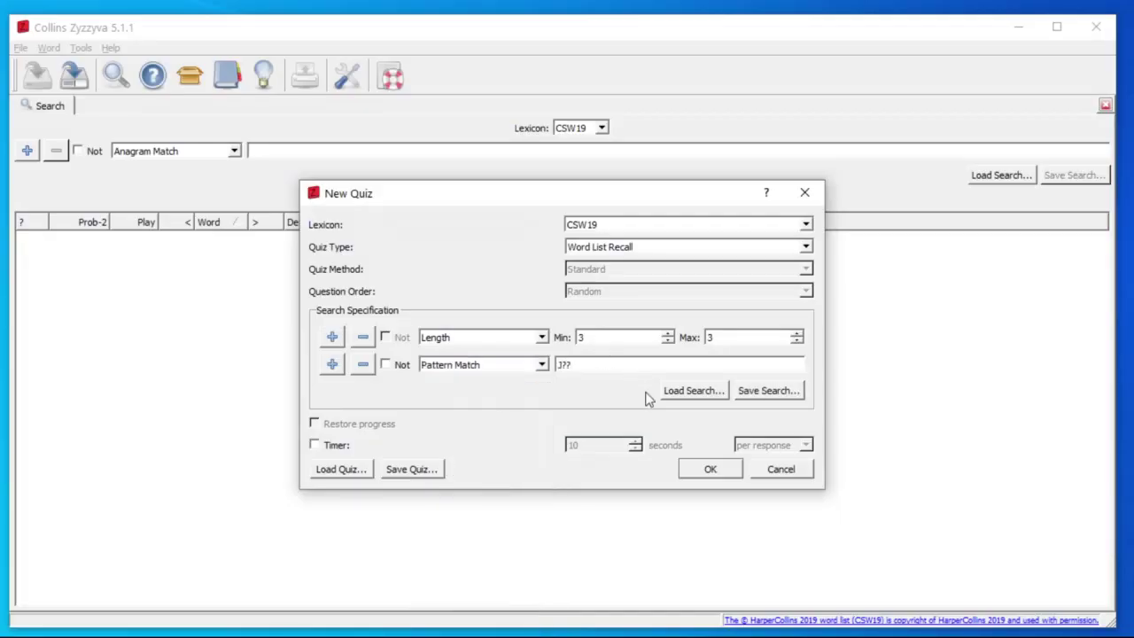
click(711, 469)
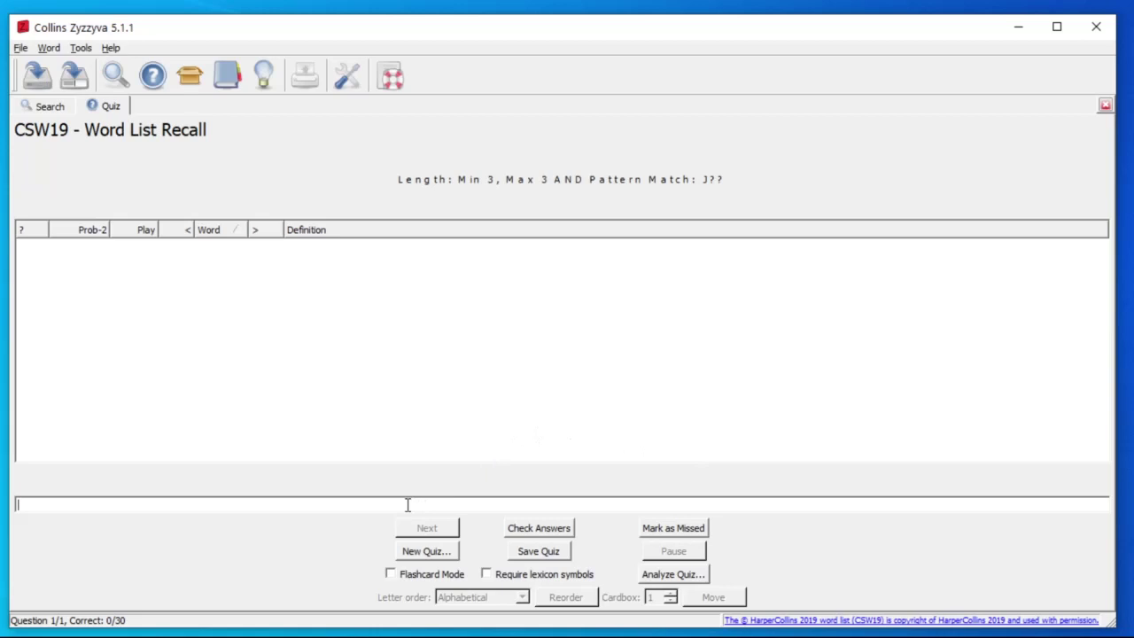
text(JIB)
key(Return)
text(JAB)
key(Return)
text(JOB)
- Recall JOB, JUG, JUT, JAR, JAY and JOY
key(Return)
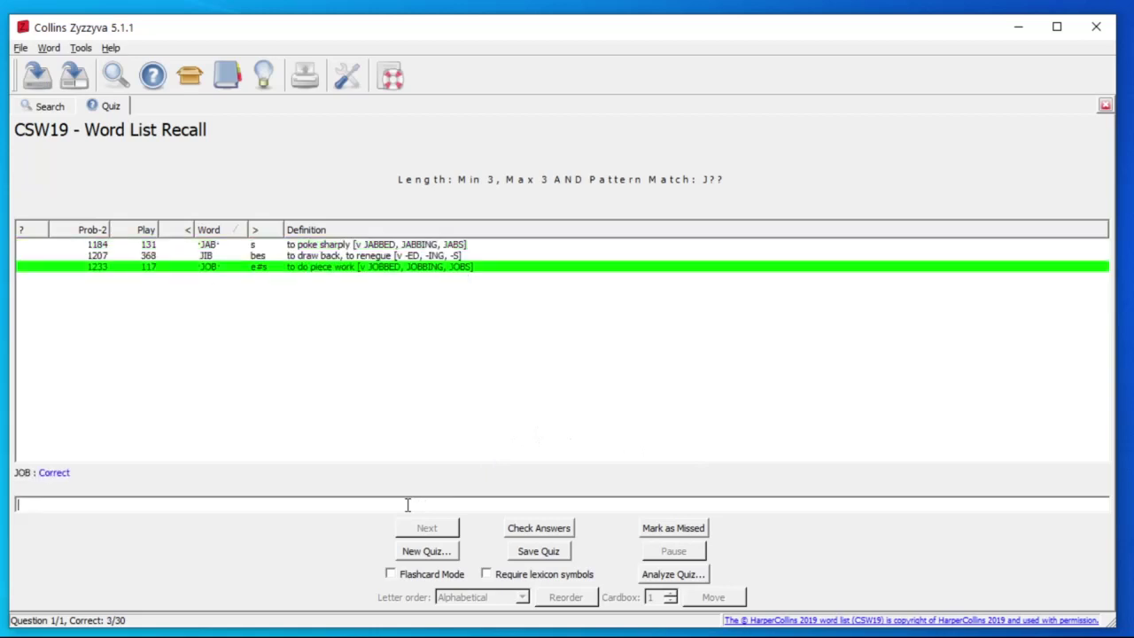
text(JUG)
key(Return)
text(JUT)
key(Return)
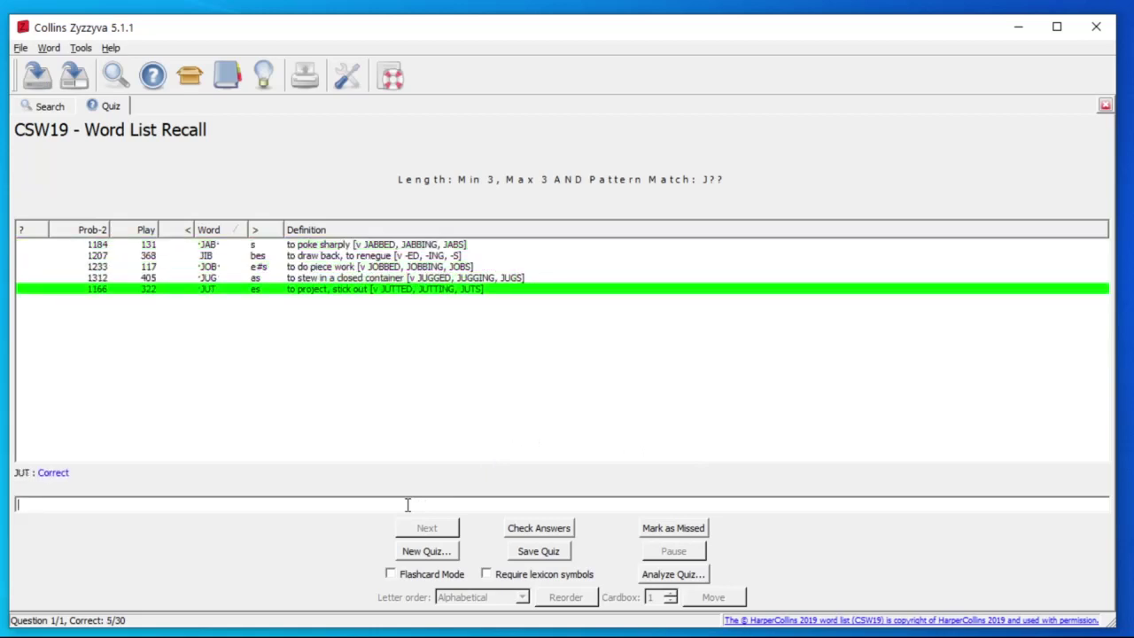
text(JAR)
key(Return)
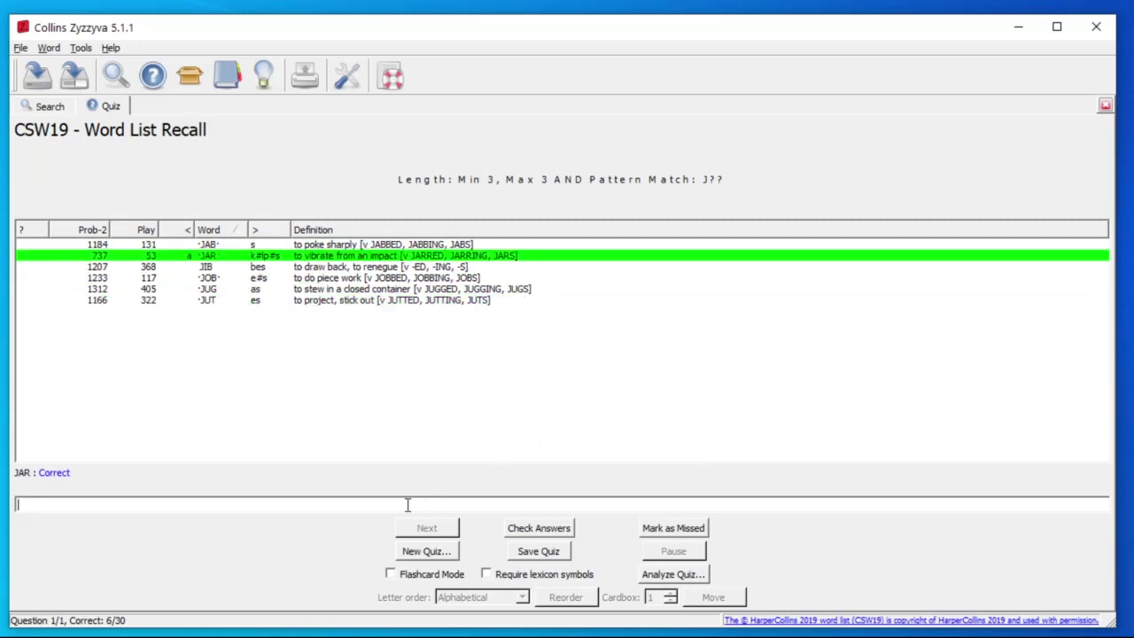
text(JAY)
key(Return)
text(JOY)
key(Return)
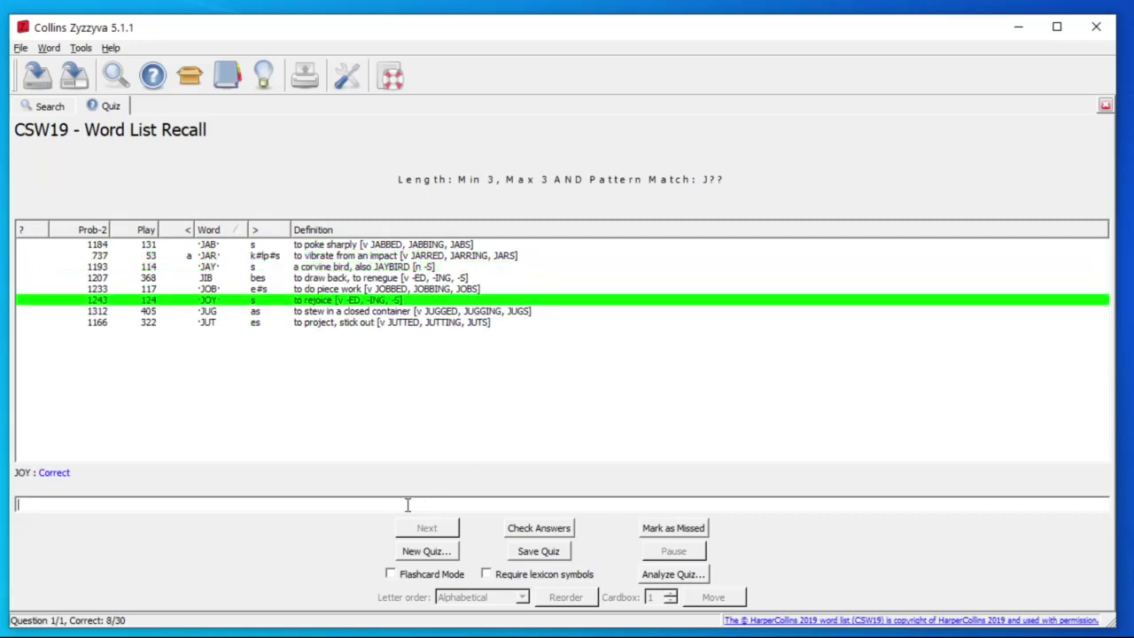